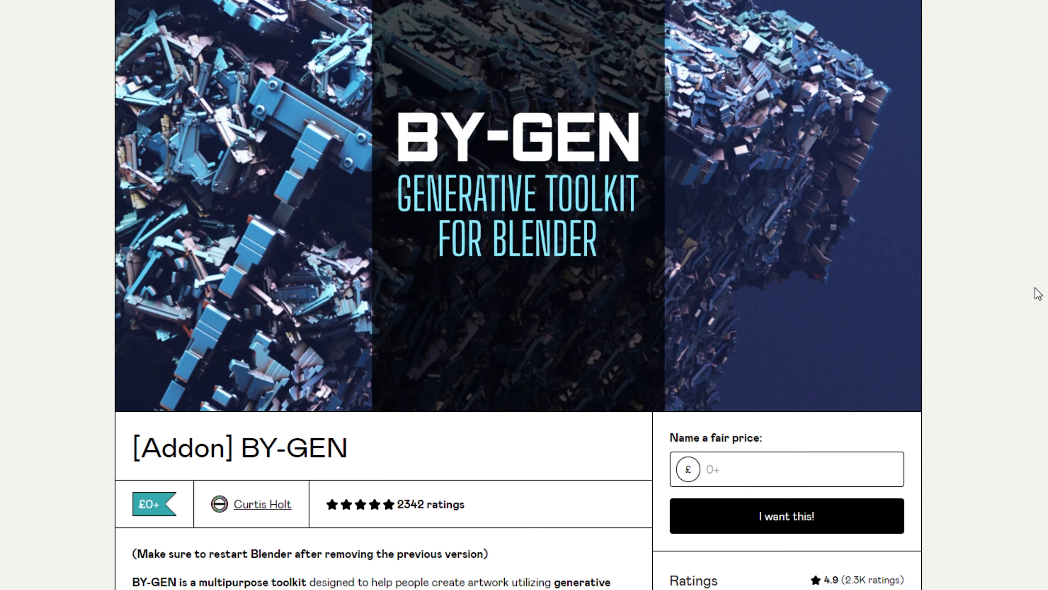
Install the BY-GEN add-on from BY-GEN_v9.1.1.zip in the preferences and enable it
{"action": "scroll", "coordinate": [1011, 305], "scroll_direction": "down", "scroll_amount": 2}
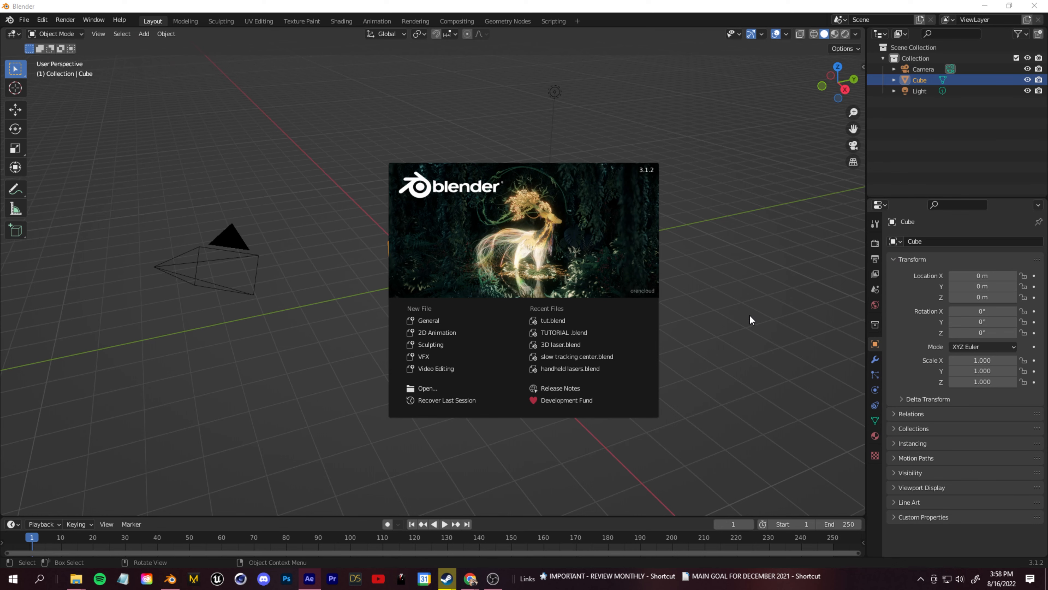
{"action": "left_click", "coordinate": [745, 308]}
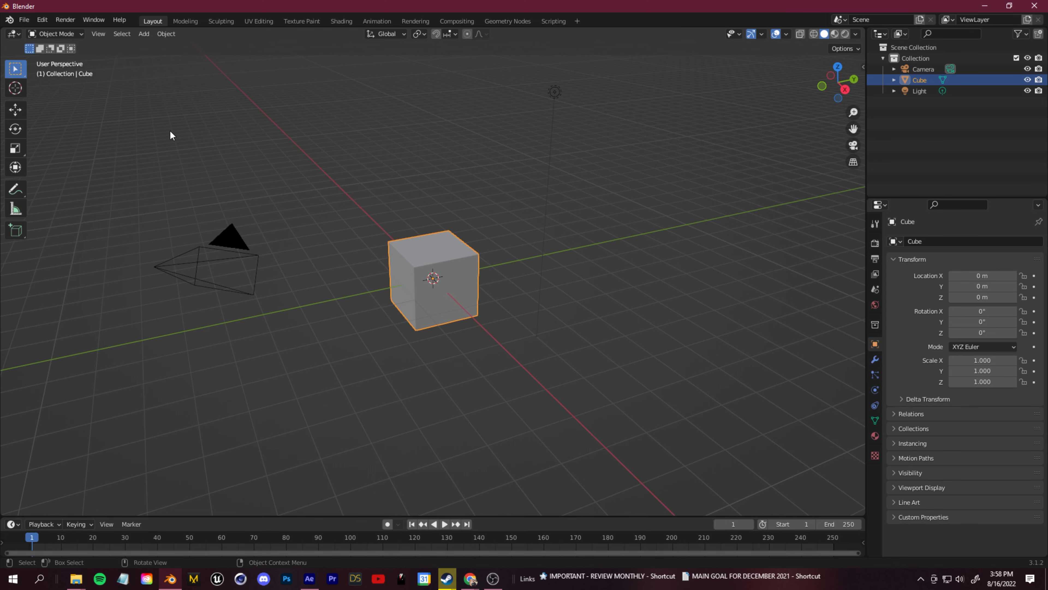
{"action": "left_click", "coordinate": [46, 22]}
{"action": "left_click", "coordinate": [94, 176]}
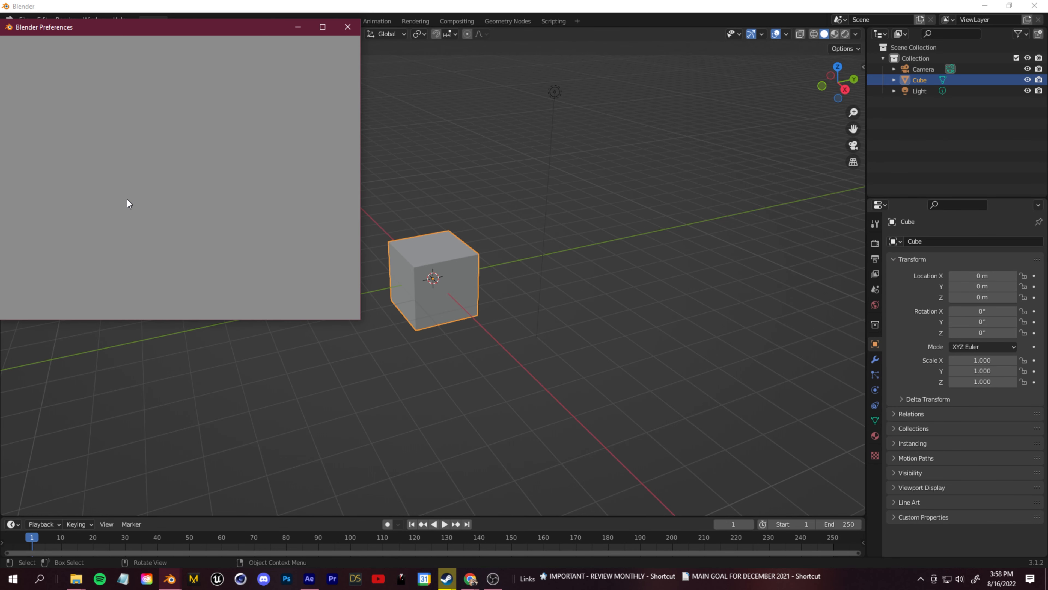
{"action": "left_click", "coordinate": [276, 45]}
{"action": "left_click", "coordinate": [233, 73]}
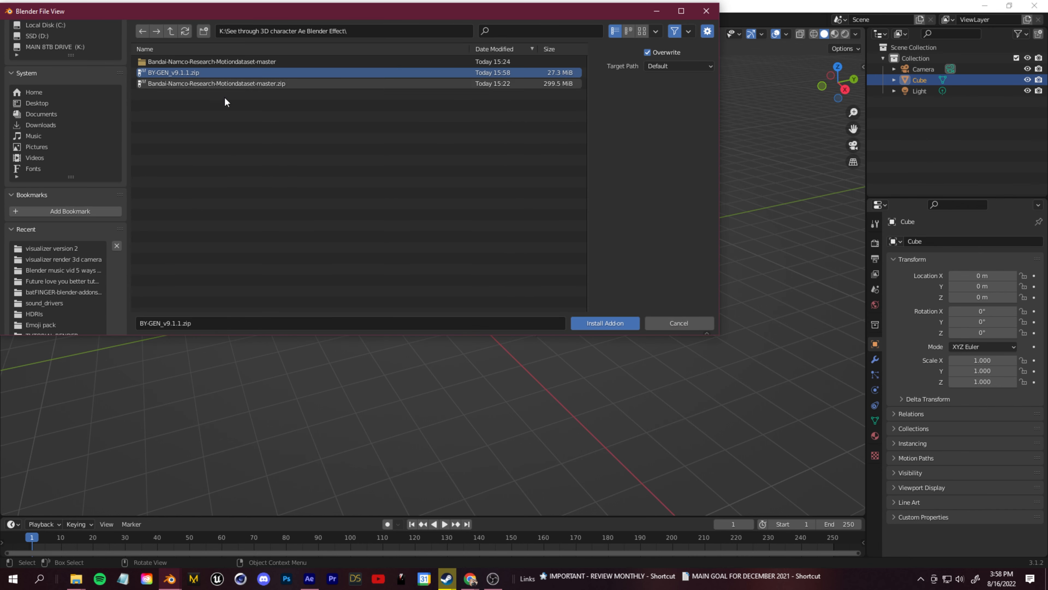
{"action": "left_click", "coordinate": [613, 325]}
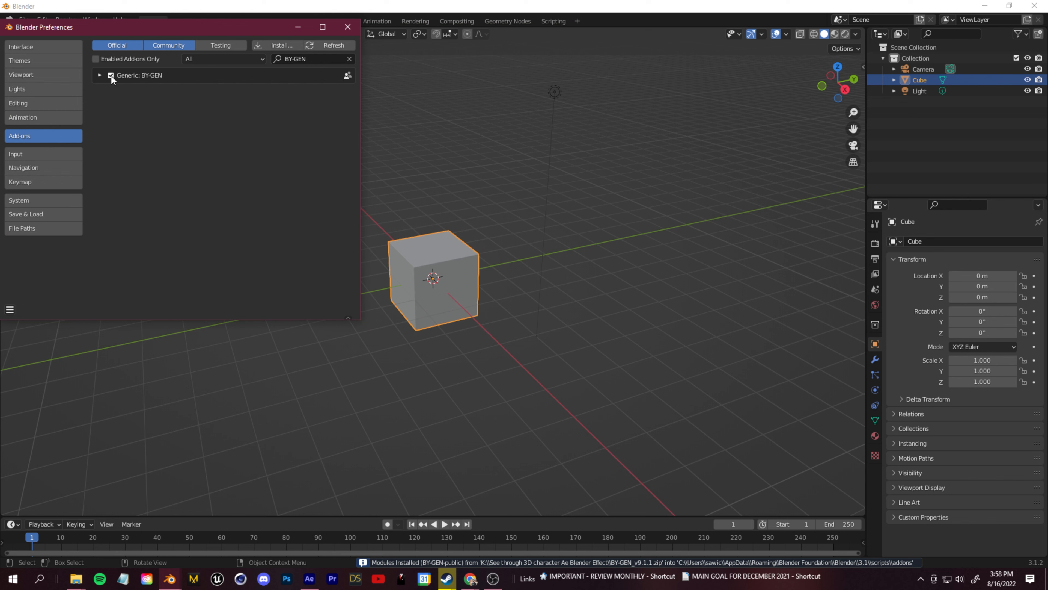
Leave the preferences and display the BY-GEN add-on's tools beside the 3D viewport
{"action": "left_click", "coordinate": [395, 101]}
{"action": "left_click", "coordinate": [864, 67]}
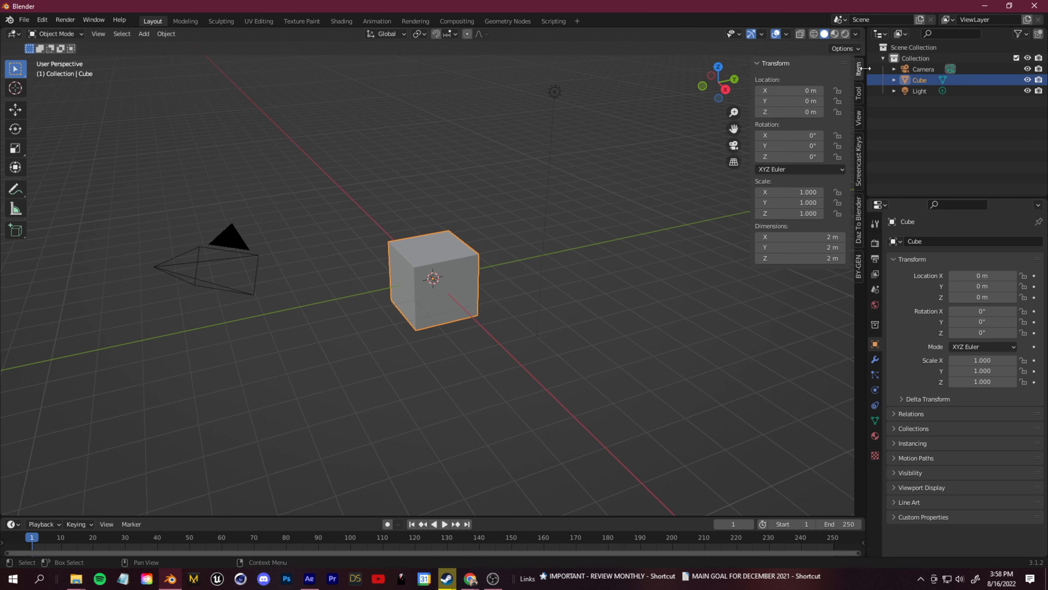
{"action": "left_click", "coordinate": [861, 266]}
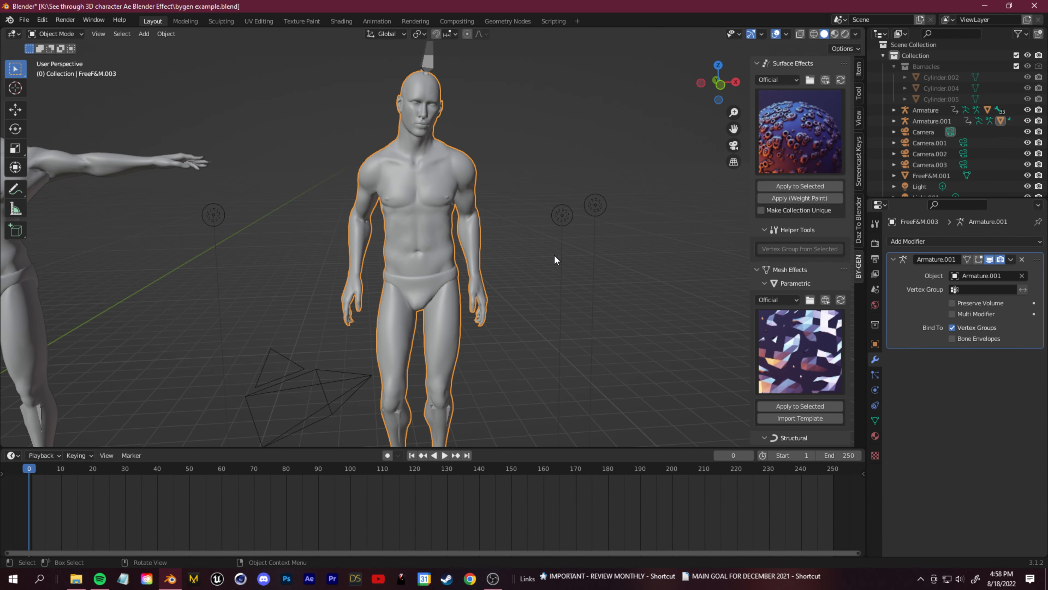
Apply the Crypton surface effect to the selected standing male figure
{"action": "left_click", "coordinate": [801, 131]}
{"action": "left_click", "coordinate": [268, 258]}
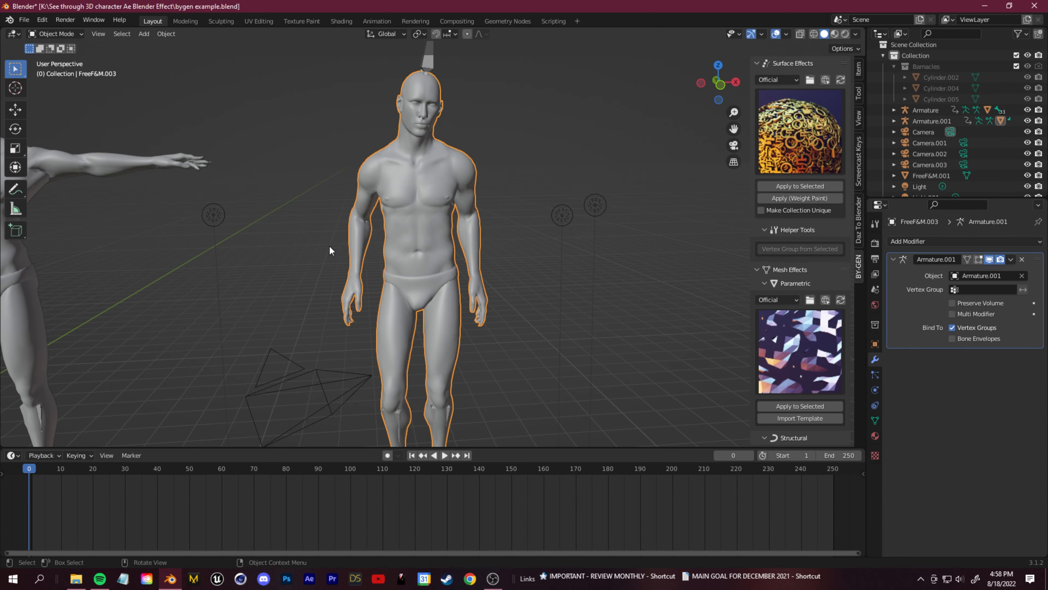
{"action": "left_click", "coordinate": [803, 196]}
{"action": "scroll", "coordinate": [446, 257], "scroll_direction": "up", "scroll_amount": 6}
{"action": "middle_click_drag", "start_coordinate": [456, 256], "coordinate": [472, 252]}
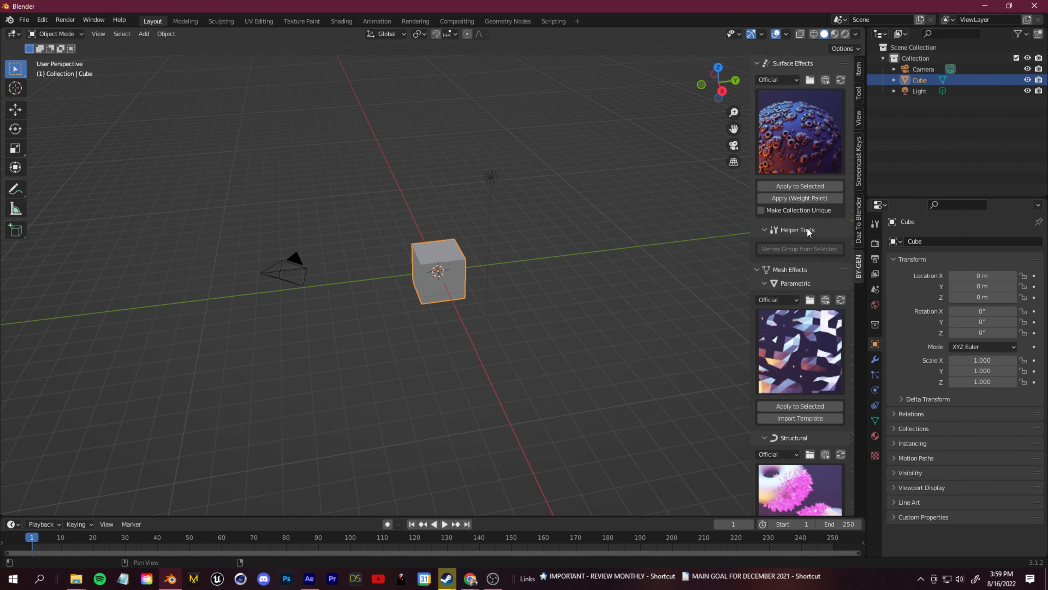
Try the Barnacles surface effect on the default cube and undo it
{"action": "left_click", "coordinate": [802, 186]}
{"action": "scroll", "coordinate": [426, 309], "scroll_direction": "up", "scroll_amount": 5}
{"action": "middle_click_drag", "start_coordinate": [524, 309], "coordinate": [578, 266]}
{"action": "scroll", "coordinate": [448, 350], "scroll_direction": "up", "scroll_amount": 2}
{"action": "scroll", "coordinate": [449, 310], "scroll_direction": "down", "scroll_amount": 4}
{"action": "middle_click_drag", "start_coordinate": [448, 310], "coordinate": [384, 310]}
{"action": "scroll", "coordinate": [385, 310], "scroll_direction": "down", "scroll_amount": 4}
{"action": "key", "text": "ctrl+z"}
Apply the (S) Wire Volume volume effect to the cube and inspect the tangled geometry
{"action": "scroll", "coordinate": [787, 415], "scroll_direction": "down", "scroll_amount": 10}
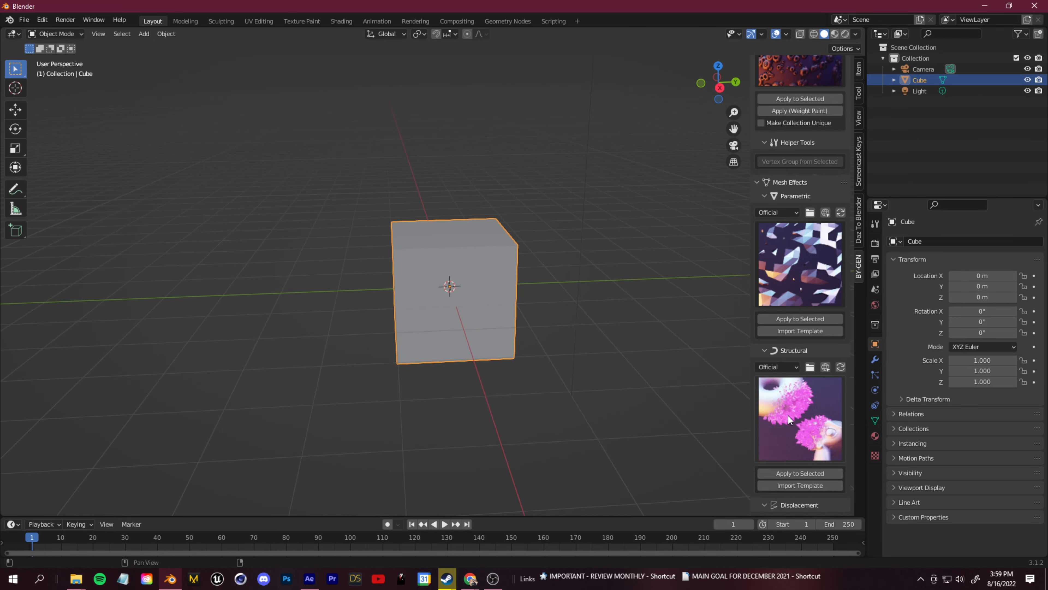
{"action": "left_click", "coordinate": [823, 454]}
{"action": "scroll", "coordinate": [607, 365], "scroll_direction": "up", "scroll_amount": 5}
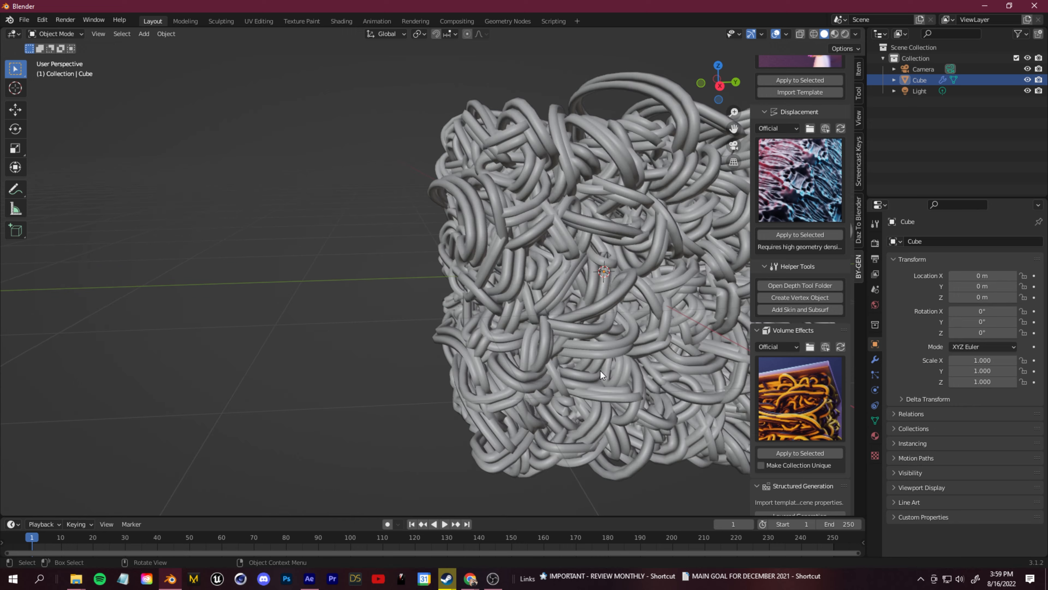
{"action": "middle_click_drag", "start_coordinate": [600, 370], "coordinate": [486, 370]}
{"action": "scroll", "coordinate": [486, 371], "scroll_direction": "down", "scroll_amount": 3}
{"action": "middle_click_drag", "start_coordinate": [438, 344], "coordinate": [607, 346]}
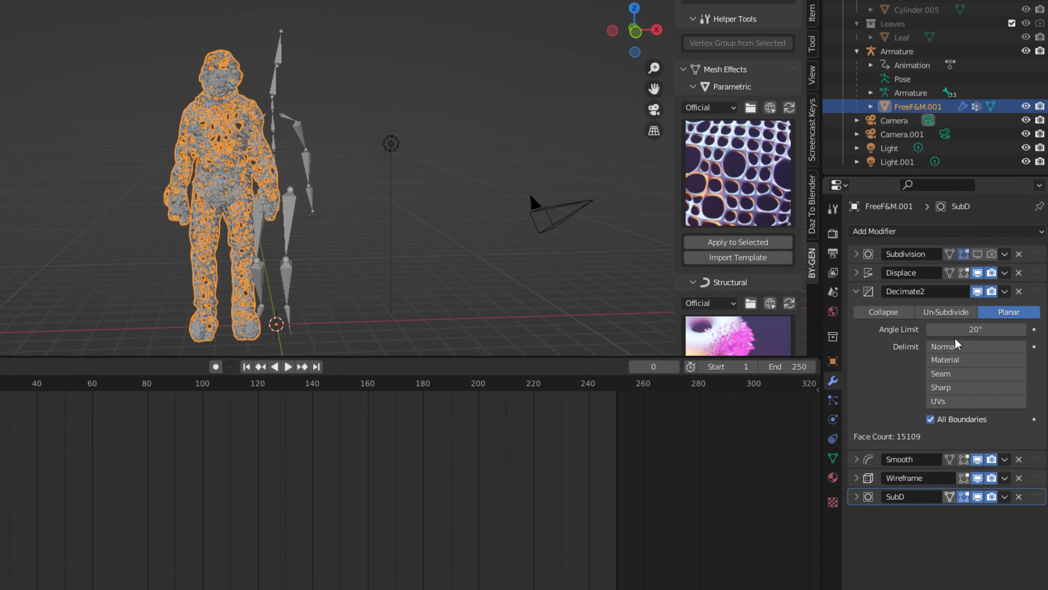
Set the Displace modifier's strength to 0.1 on the human mesh with the organic shell effect
{"action": "left_click", "coordinate": [812, 271]}
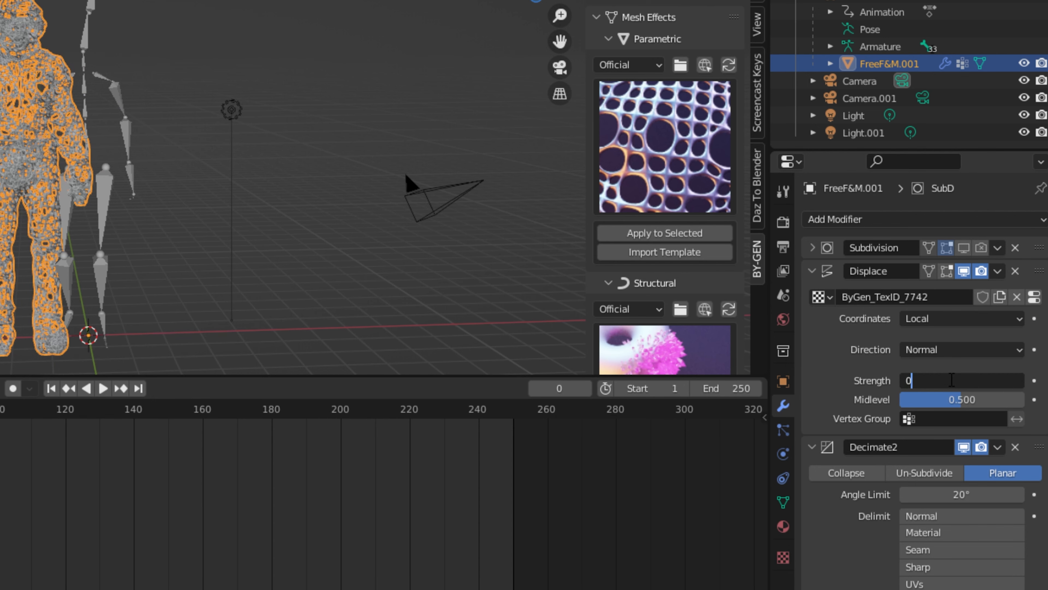
{"action": "type", "text": ".1"}
{"action": "key", "text": "Return"}
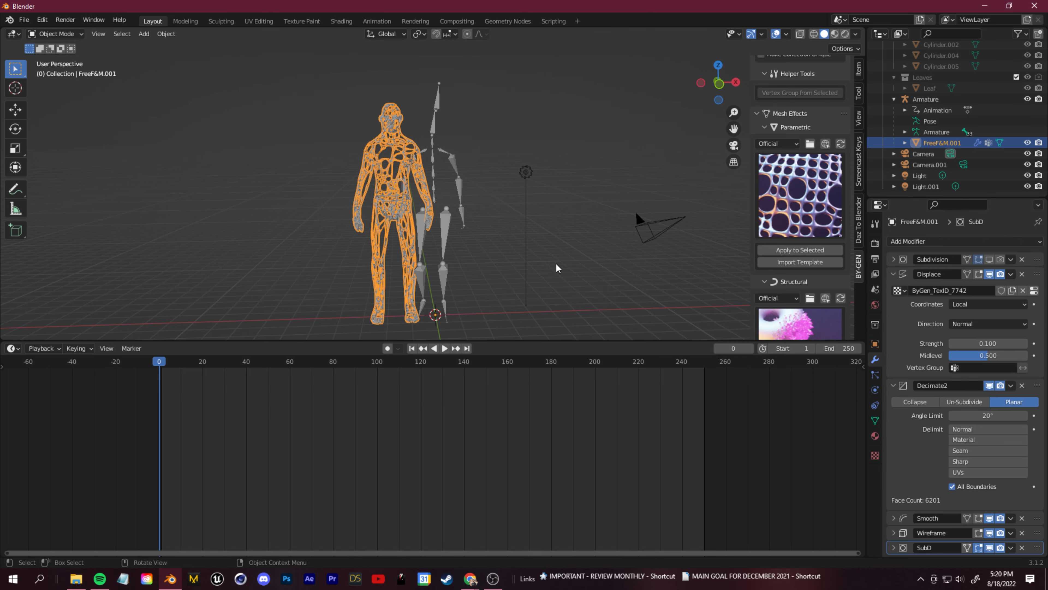
{"action": "left_click", "coordinate": [554, 293]}
{"action": "scroll", "coordinate": [415, 247], "scroll_direction": "up", "scroll_amount": 3}
{"action": "mouse_move", "coordinate": [417, 245]}
{"action": "middle_mouse_down"}
{"action": "mouse_move", "coordinate": [585, 266]}
{"action": "mouse_move", "coordinate": [424, 249]}
{"action": "middle_mouse_up"}
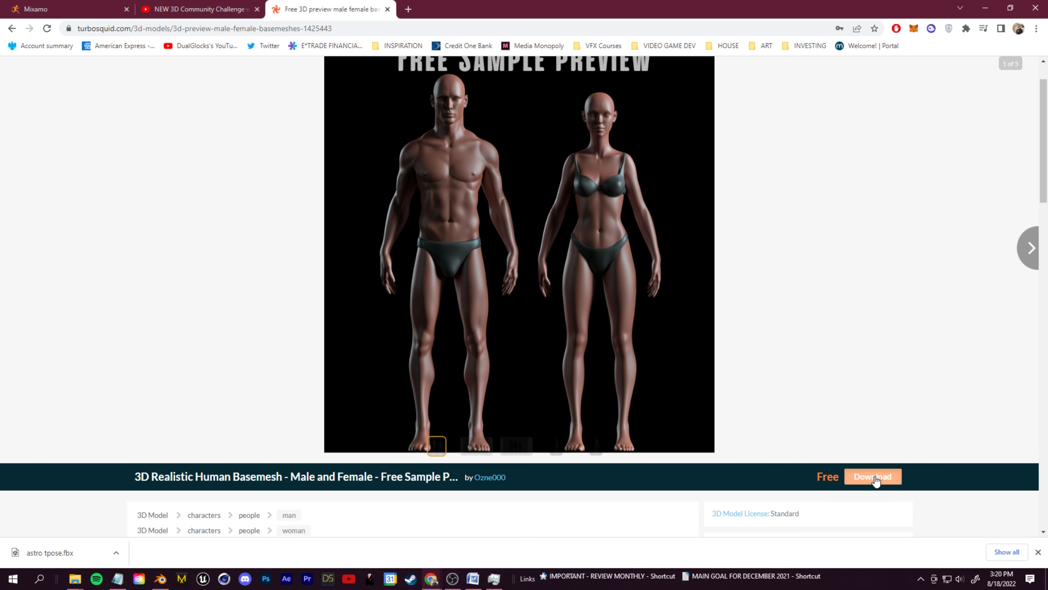
In Mixamo, search the animations for "dance" and preview Step Hip Hop Dance on the man character
{"action": "scroll", "coordinate": [776, 287], "scroll_direction": "up", "scroll_amount": 1}
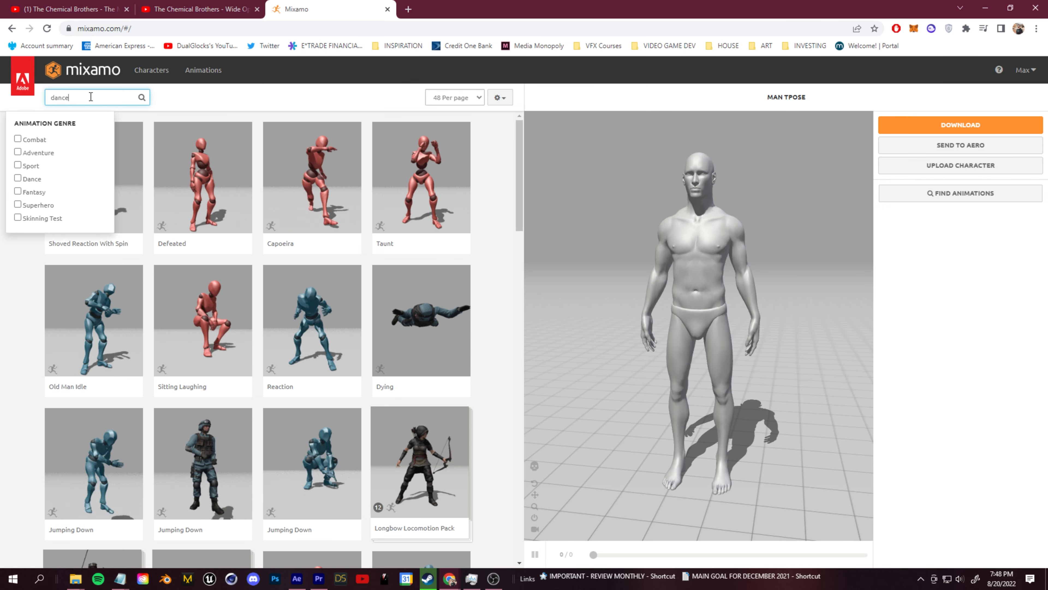
{"action": "key", "text": "Return"}
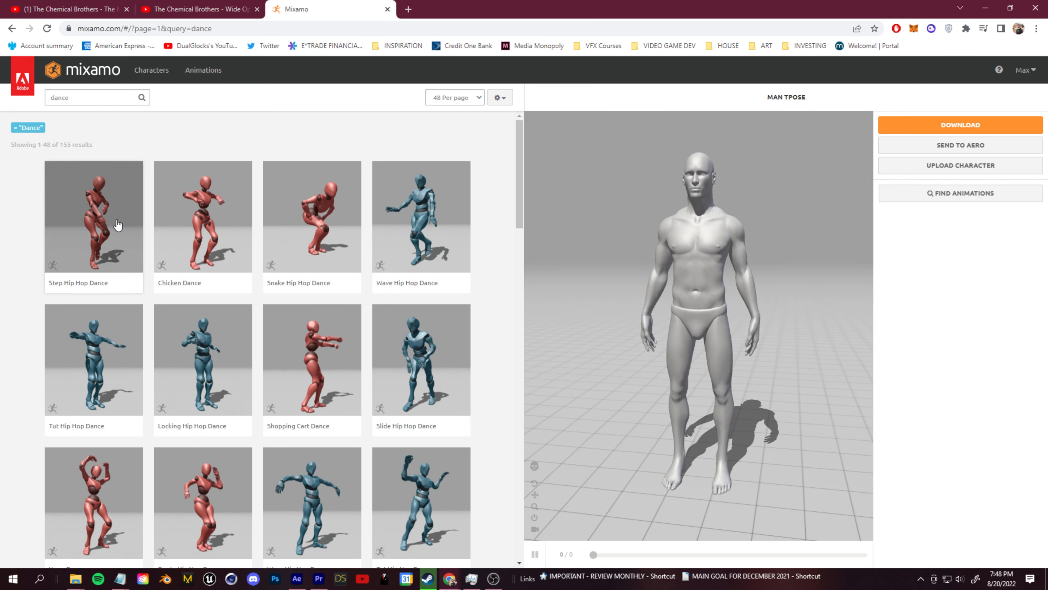
{"action": "left_click", "coordinate": [117, 224]}
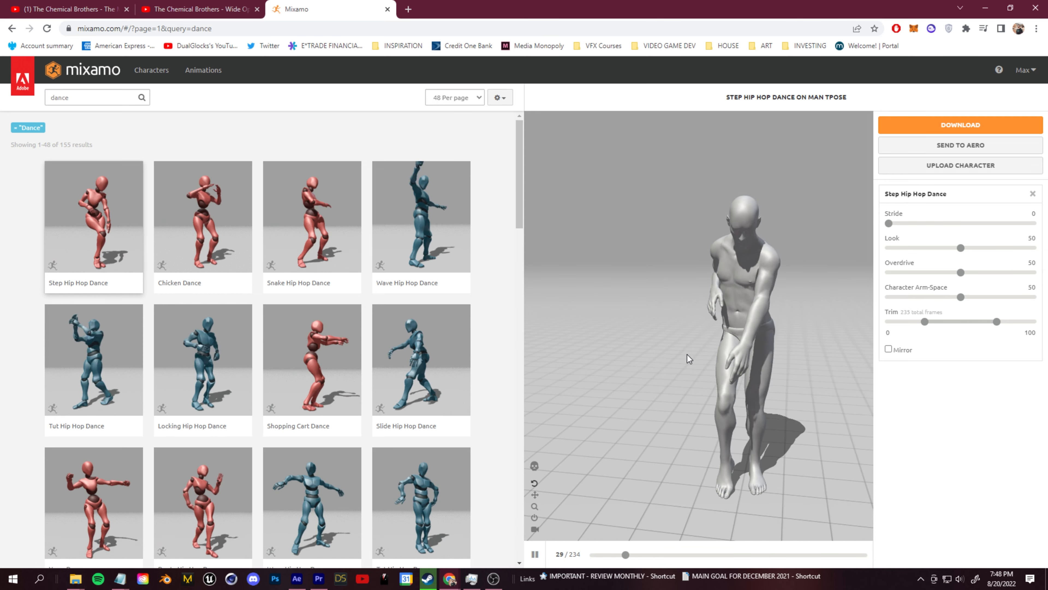
{"action": "left_click", "coordinate": [396, 409]}
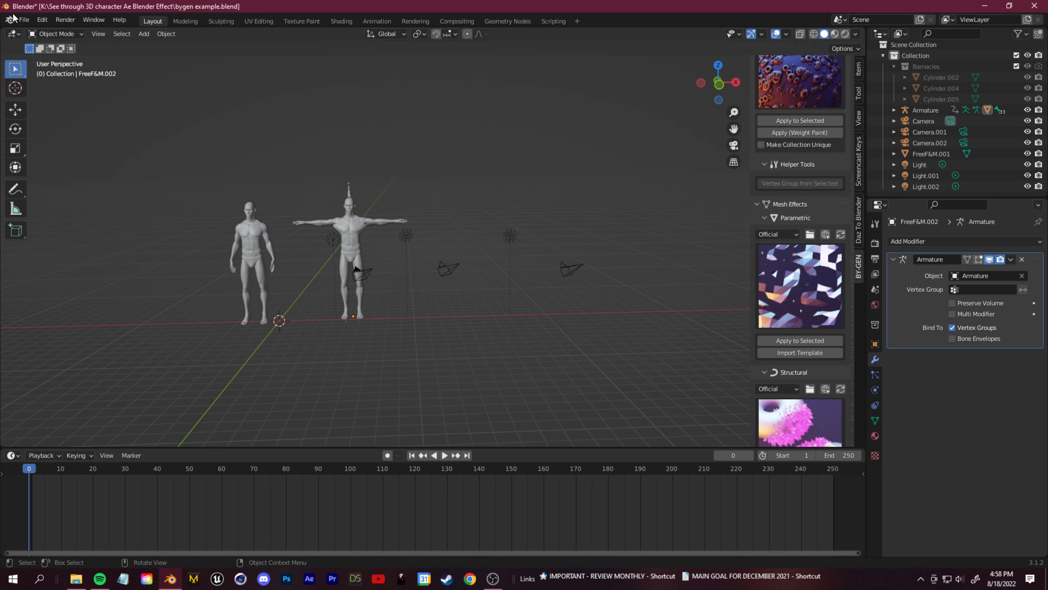
Switch to Blender and import the FBX file male dance.fbx into the scene
{"action": "left_click", "coordinate": [24, 19]}
{"action": "mouse_move", "coordinate": [70, 171]}
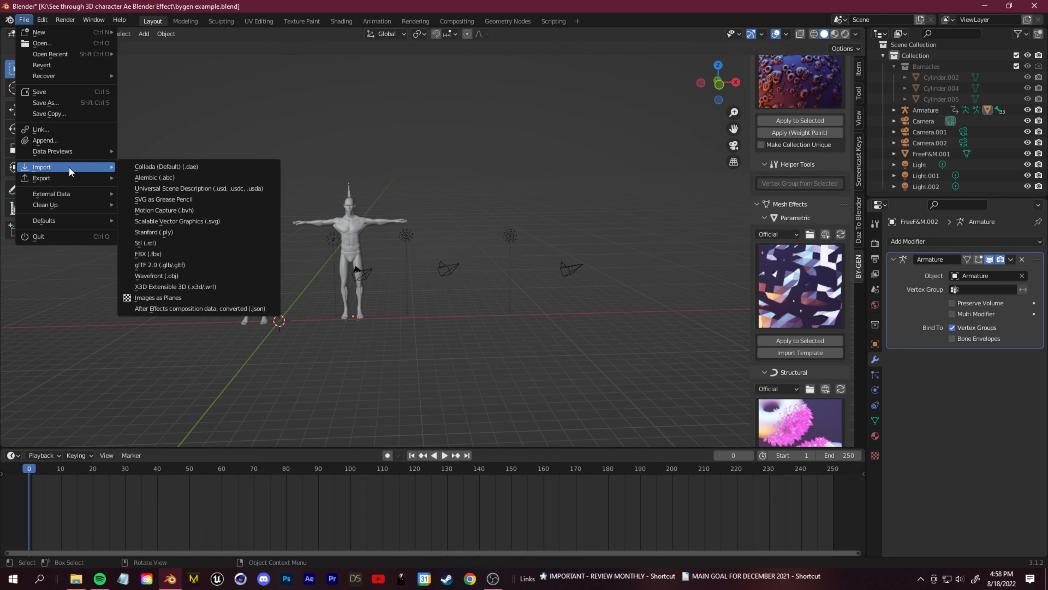
{"action": "left_click", "coordinate": [185, 256]}
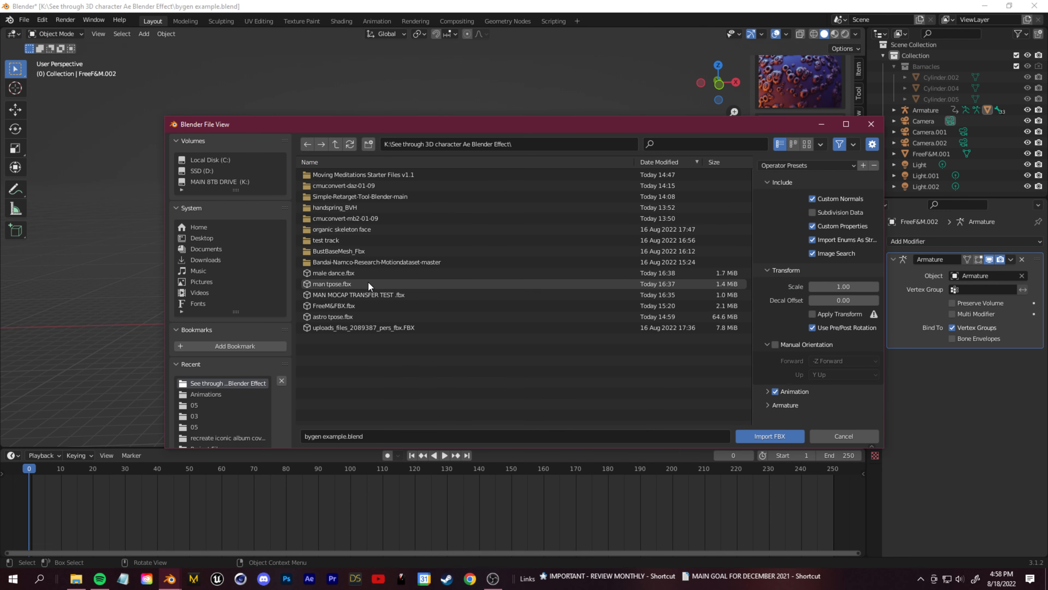
{"action": "left_click", "coordinate": [381, 274]}
{"action": "left_click", "coordinate": [770, 436]}
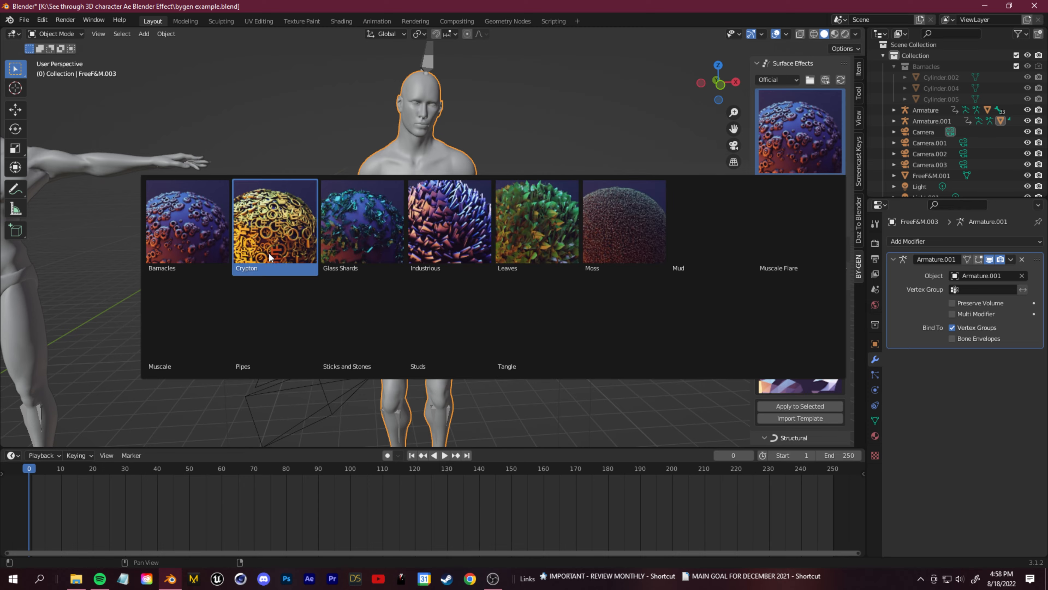
Try the Crypton surface effect on the imported dancing figure, inspect it up close and undo it
{"action": "left_click", "coordinate": [271, 256]}
{"action": "left_click", "coordinate": [803, 198]}
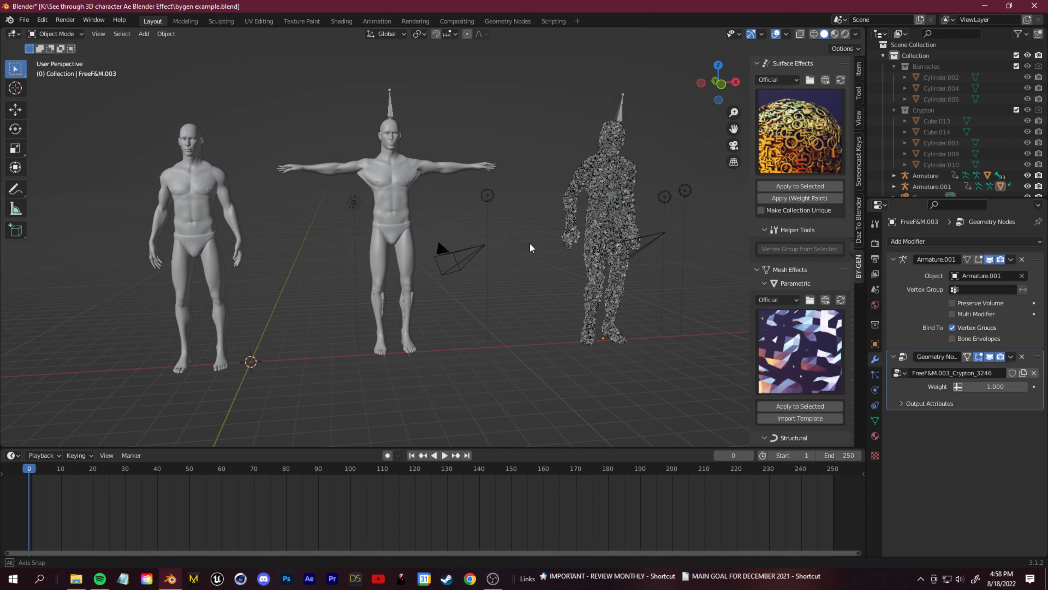
{"action": "scroll", "coordinate": [477, 270], "scroll_direction": "up", "scroll_amount": 5}
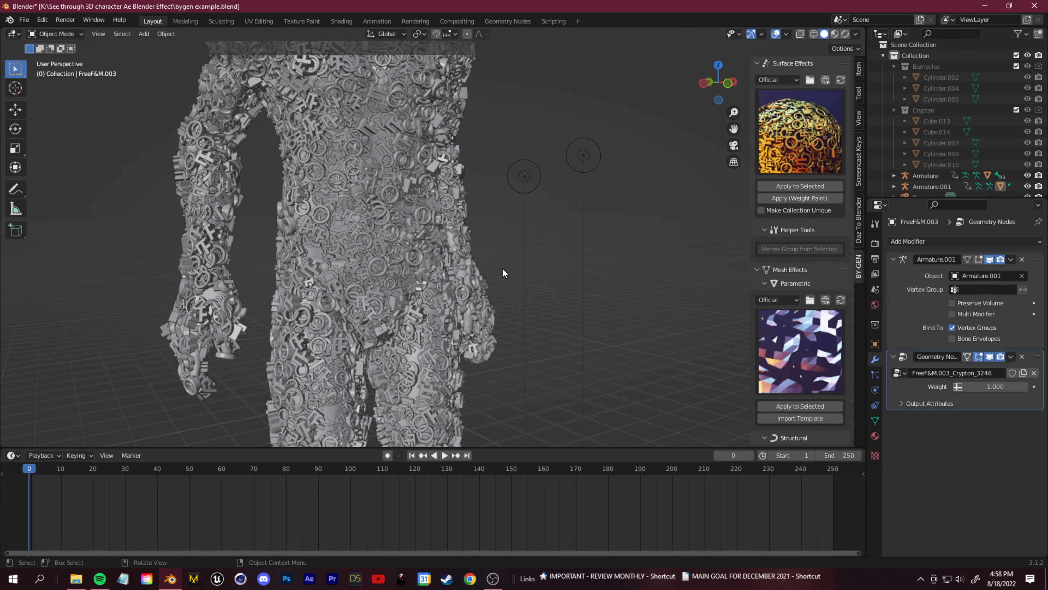
{"action": "key", "text": "ctrl+z"}
{"action": "scroll", "coordinate": [502, 273], "scroll_direction": "down", "scroll_amount": 5}
Try the Leaves surface effect on the dancing figure, scrub through the animation and undo the effect
{"action": "left_click", "coordinate": [802, 161]}
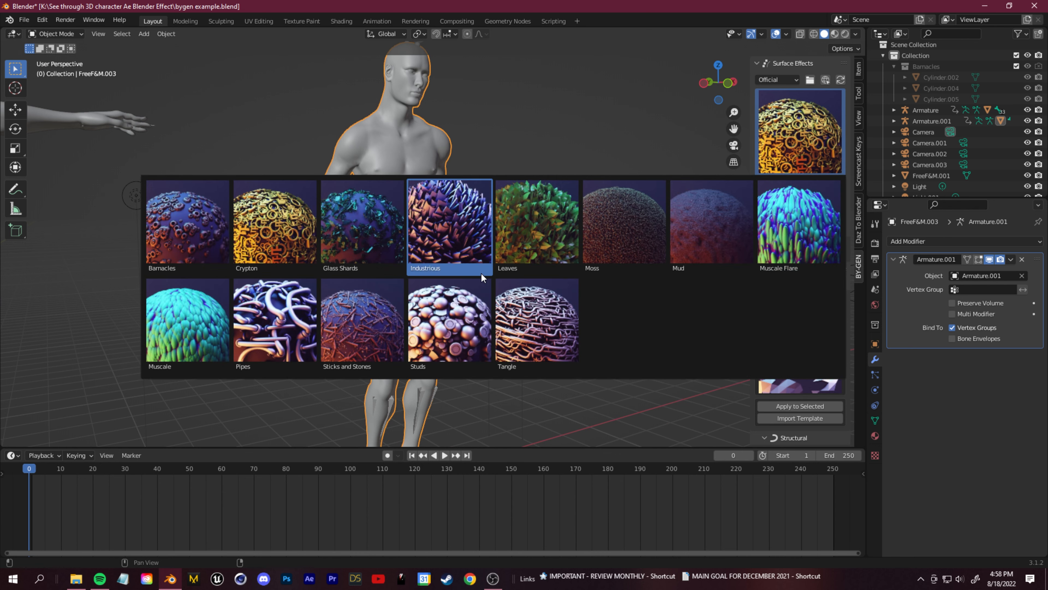
{"action": "left_click", "coordinate": [532, 232]}
{"action": "scroll", "coordinate": [519, 342], "scroll_direction": "up", "scroll_amount": 2}
{"action": "scroll", "coordinate": [507, 329], "scroll_direction": "down", "scroll_amount": 2}
{"action": "middle_click_drag", "start_coordinate": [507, 328], "coordinate": [504, 329]}
{"action": "left_click_drag", "start_coordinate": [32, 469], "coordinate": [284, 471]}
{"action": "key", "text": "Escape"}
{"action": "left_click", "coordinate": [795, 126]}
{"action": "key", "text": "Escape"}
{"action": "key", "text": "ctrl+z"}
Try the Glass Shards surface effect on the dancing figure and play the animation
{"action": "left_click", "coordinate": [786, 132]}
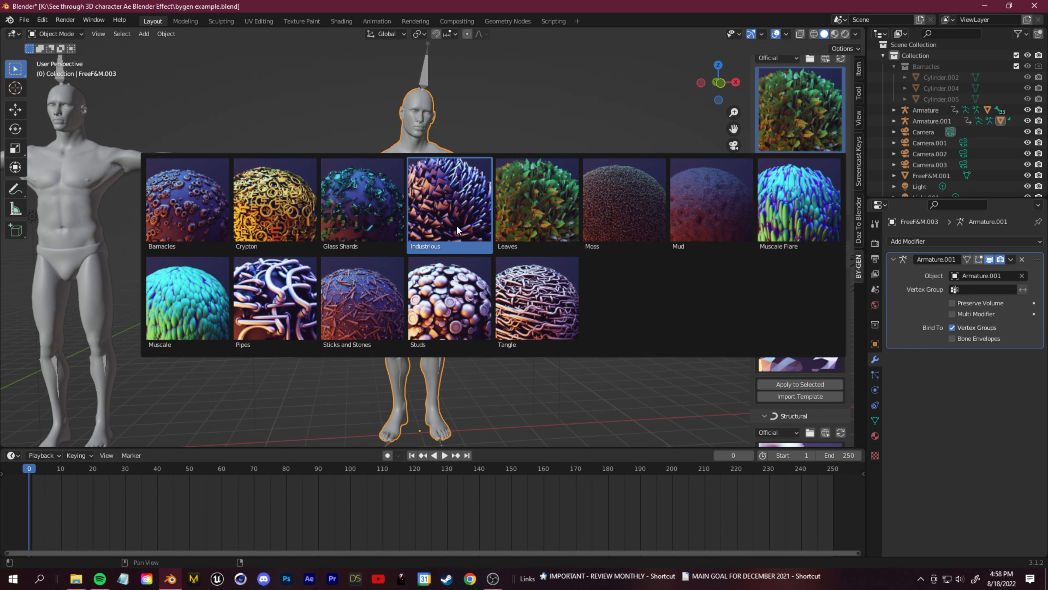
{"action": "left_click", "coordinate": [391, 208]}
{"action": "middle_click_drag", "start_coordinate": [391, 208], "coordinate": [459, 257]}
{"action": "scroll", "coordinate": [367, 218], "scroll_direction": "up", "scroll_amount": 5}
{"action": "middle_click_drag", "start_coordinate": [367, 218], "coordinate": [374, 248]}
{"action": "scroll", "coordinate": [373, 247], "scroll_direction": "down", "scroll_amount": 6}
{"action": "scroll", "coordinate": [373, 248], "scroll_direction": "up", "scroll_amount": 6}
{"action": "key", "text": "space"}
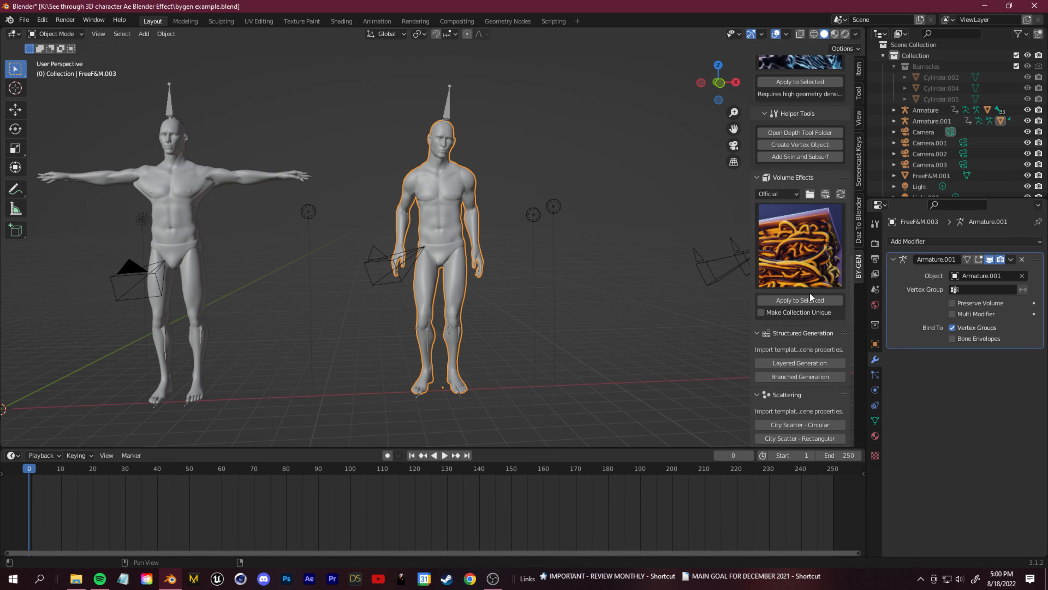
Try the Guts volume effect on the dancing figure and undo it
{"action": "left_click", "coordinate": [800, 245]}
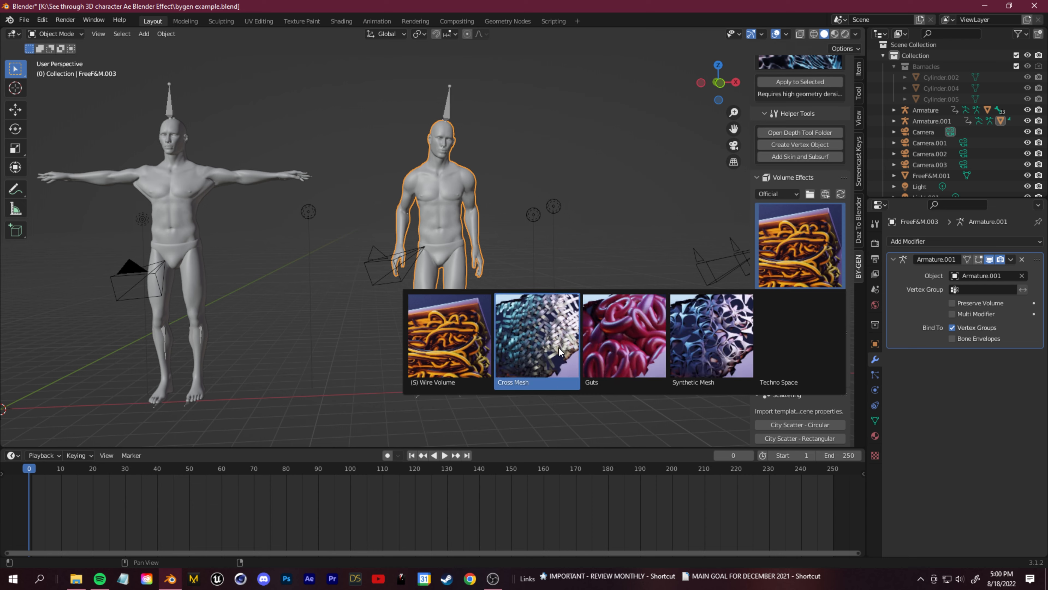
{"action": "left_click", "coordinate": [615, 339]}
{"action": "left_click", "coordinate": [800, 301]}
{"action": "scroll", "coordinate": [553, 333], "scroll_direction": "up", "scroll_amount": 8}
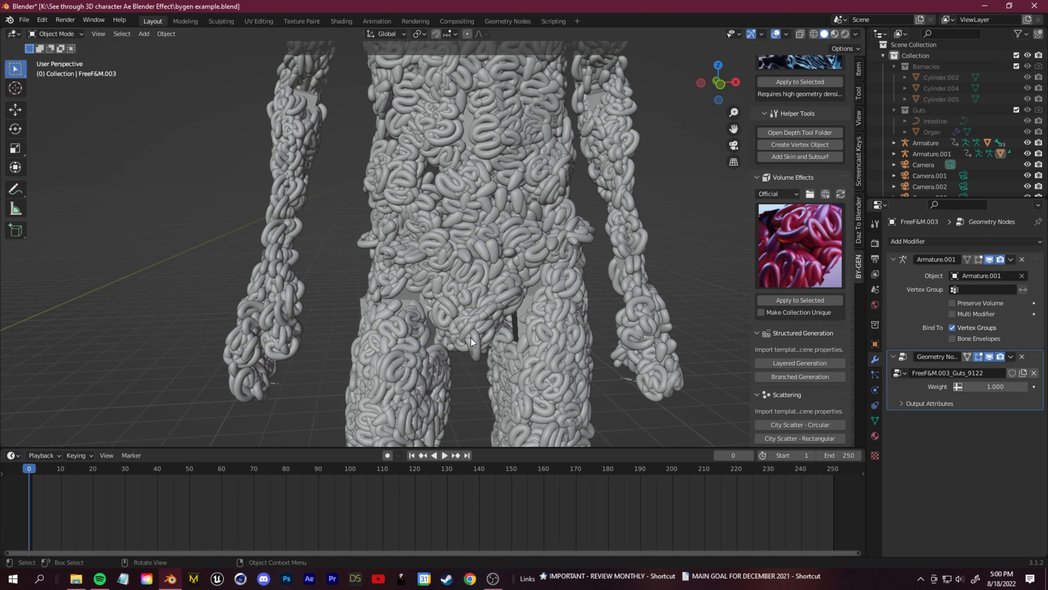
{"action": "scroll", "coordinate": [471, 338], "scroll_direction": "down", "scroll_amount": 8}
{"action": "key", "text": "ctrl+z"}
Apply the Face Ripper parametric mesh effect to the dancing figure and scrub the animation to check it
{"action": "scroll", "coordinate": [843, 368], "scroll_direction": "up", "scroll_amount": 10}
{"action": "scroll", "coordinate": [854, 247], "scroll_direction": "up", "scroll_amount": 10}
{"action": "left_click", "coordinate": [800, 314]}
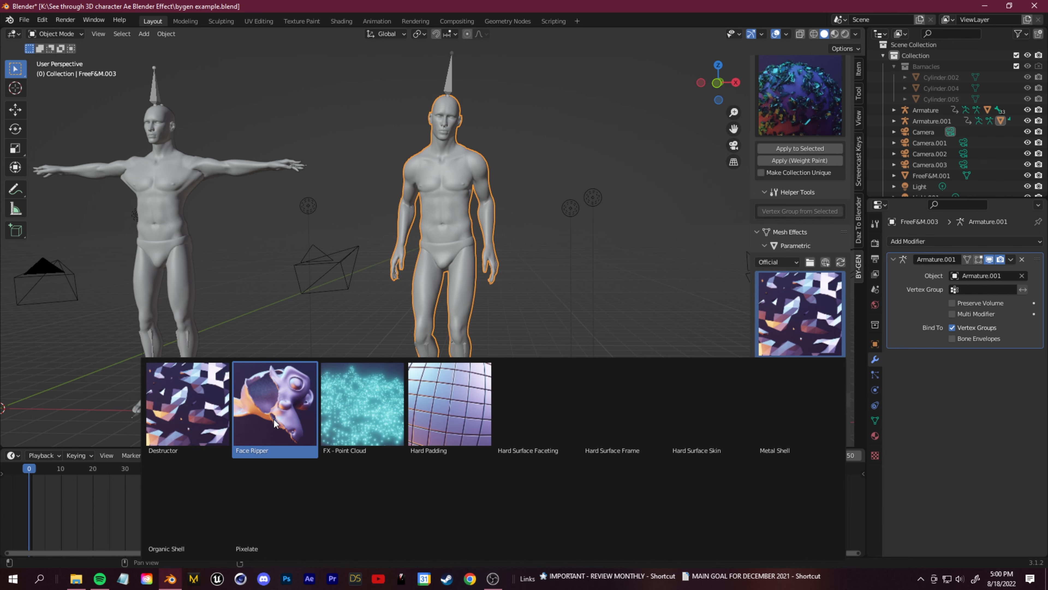
{"action": "left_click", "coordinate": [261, 417]}
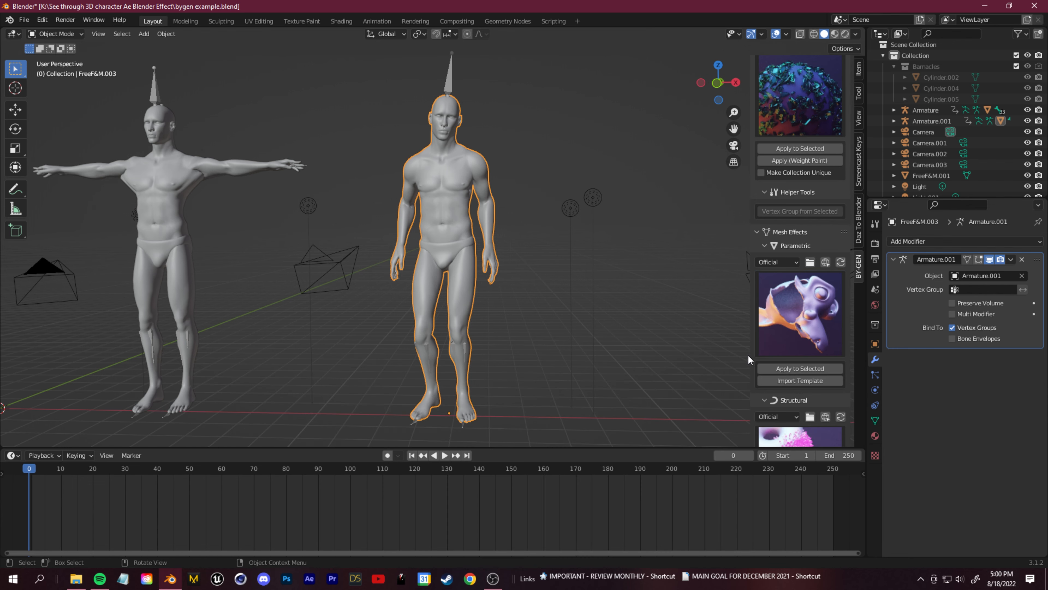
{"action": "left_click", "coordinate": [789, 368]}
{"action": "middle_click_drag", "start_coordinate": [392, 289], "coordinate": [498, 310]}
{"action": "mouse_move", "coordinate": [38, 476]}
{"action": "left_mouse_down"}
{"action": "mouse_move", "coordinate": [62, 472]}
{"action": "mouse_move", "coordinate": [46, 473]}
{"action": "left_mouse_up"}
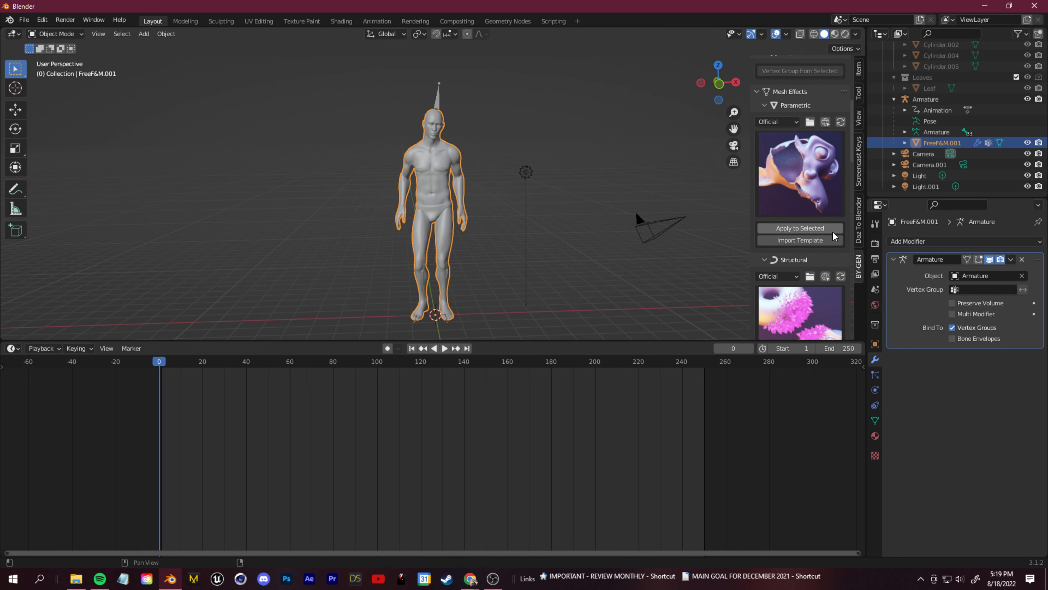
Apply the Organic Shell parametric mesh effect to the standing figure and show its Wireframe modifier's settings
{"action": "scroll", "coordinate": [801, 194], "scroll_direction": "up", "scroll_amount": 2}
{"action": "left_click", "coordinate": [801, 195]}
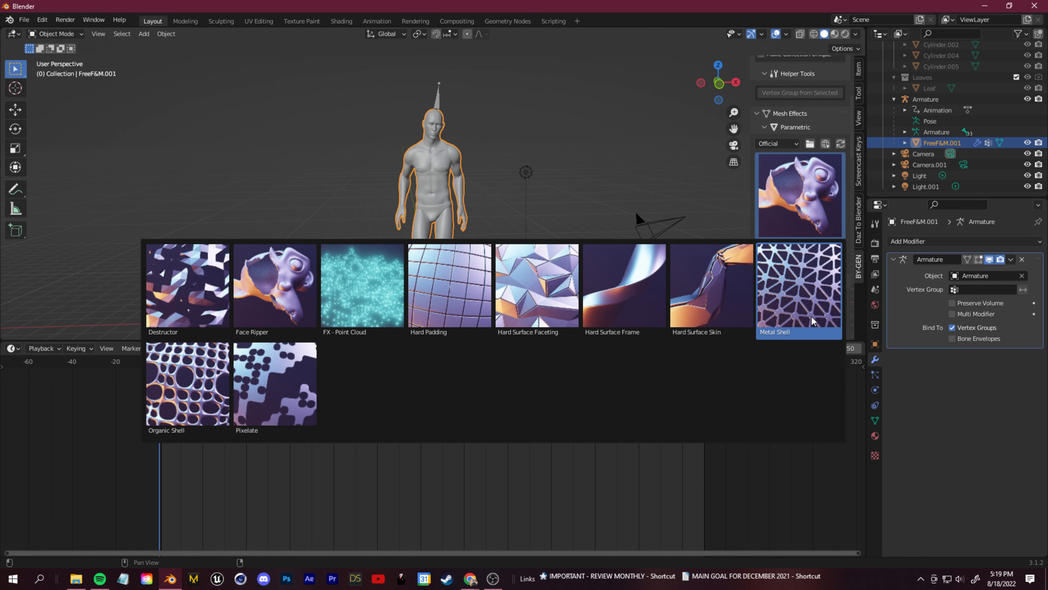
{"action": "left_click", "coordinate": [207, 391]}
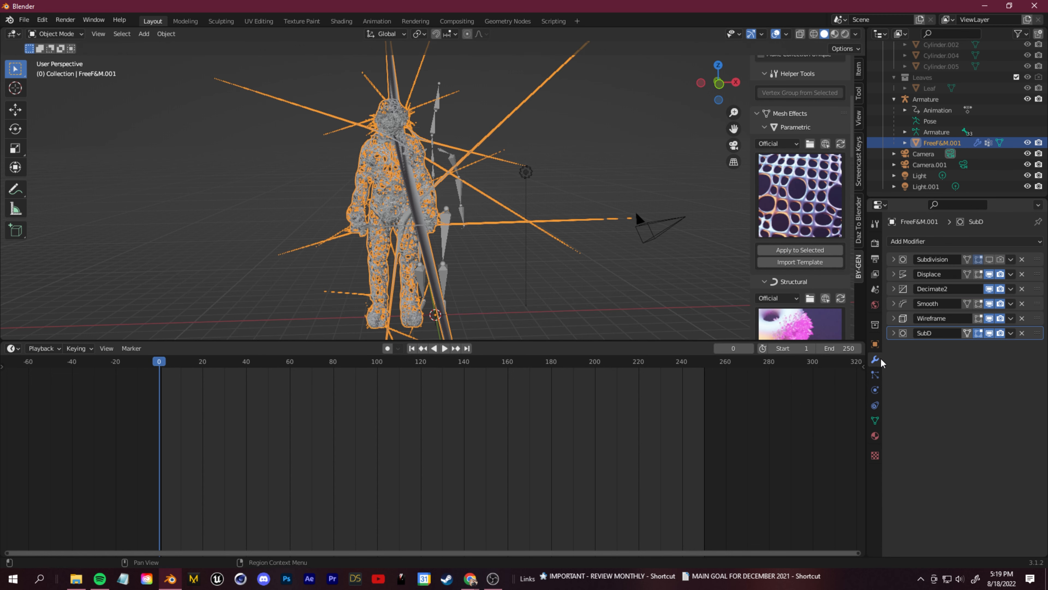
{"action": "left_click", "coordinate": [894, 318]}
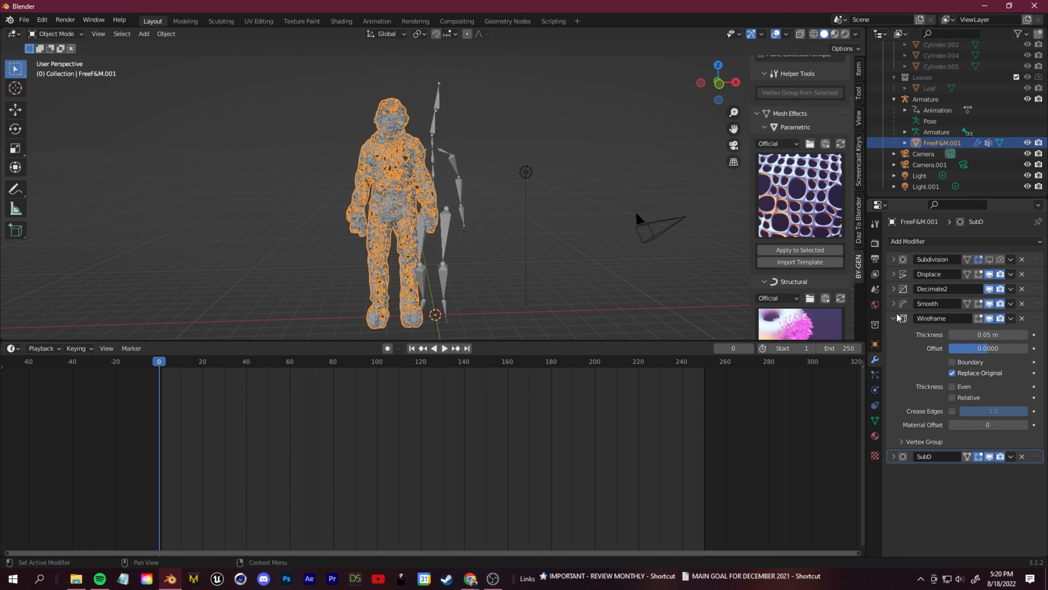
Expand the standing figure's Decimate2 and Displace modifiers and set the Displace strength to 0.1
{"action": "left_click", "coordinate": [743, 276]}
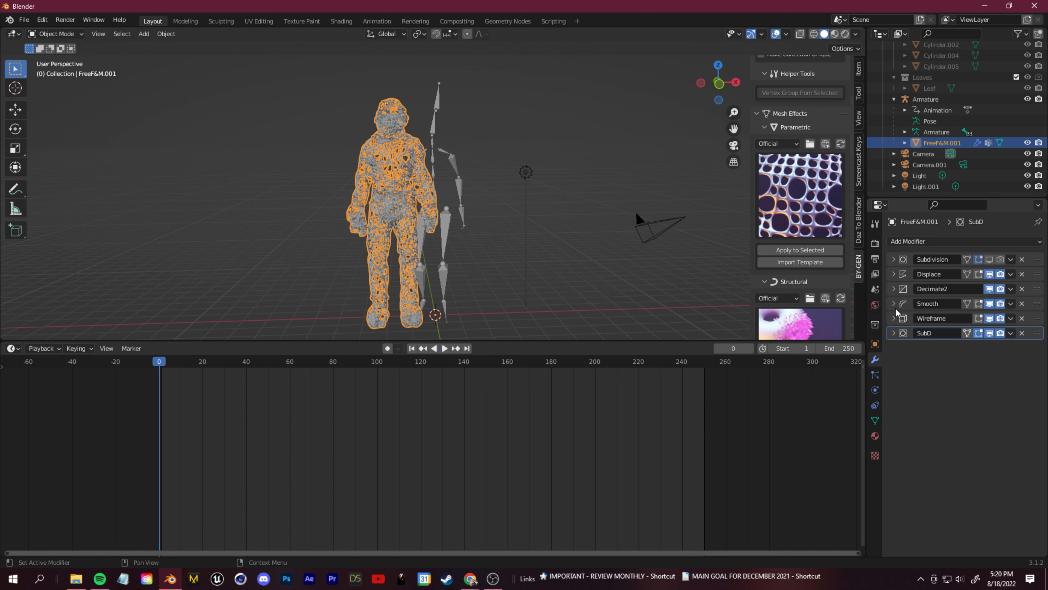
{"action": "left_click", "coordinate": [893, 287]}
{"action": "left_click", "coordinate": [892, 270]}
{"action": "left_click", "coordinate": [982, 343]}
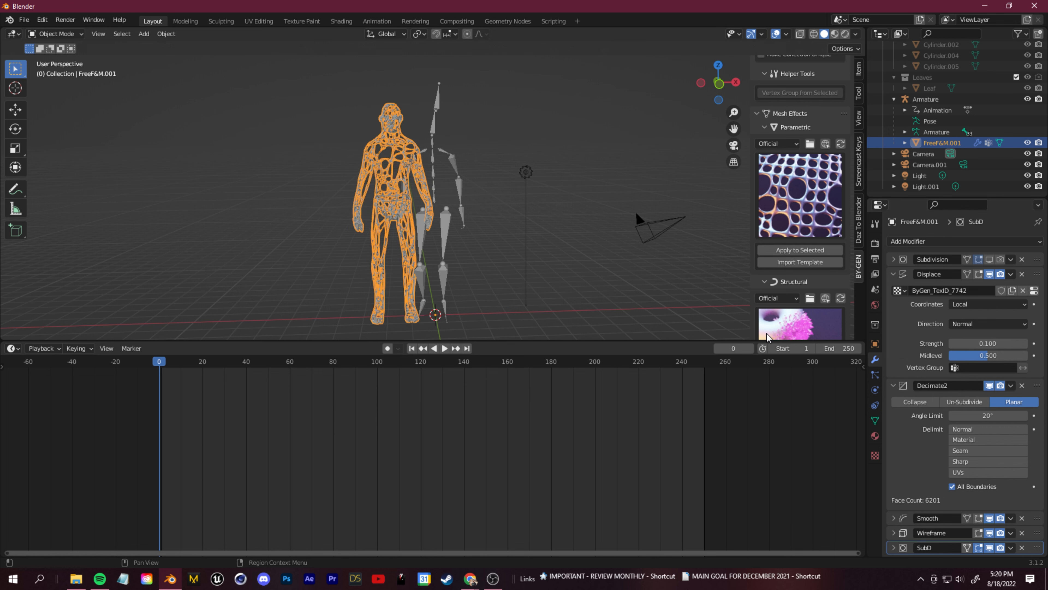
Set the Decimate2 modifier's planar angle limit to 6° and inspect the standing figure's mesh from several angles
{"action": "left_click", "coordinate": [556, 267]}
{"action": "middle_click_drag", "start_coordinate": [556, 267], "coordinate": [427, 253]}
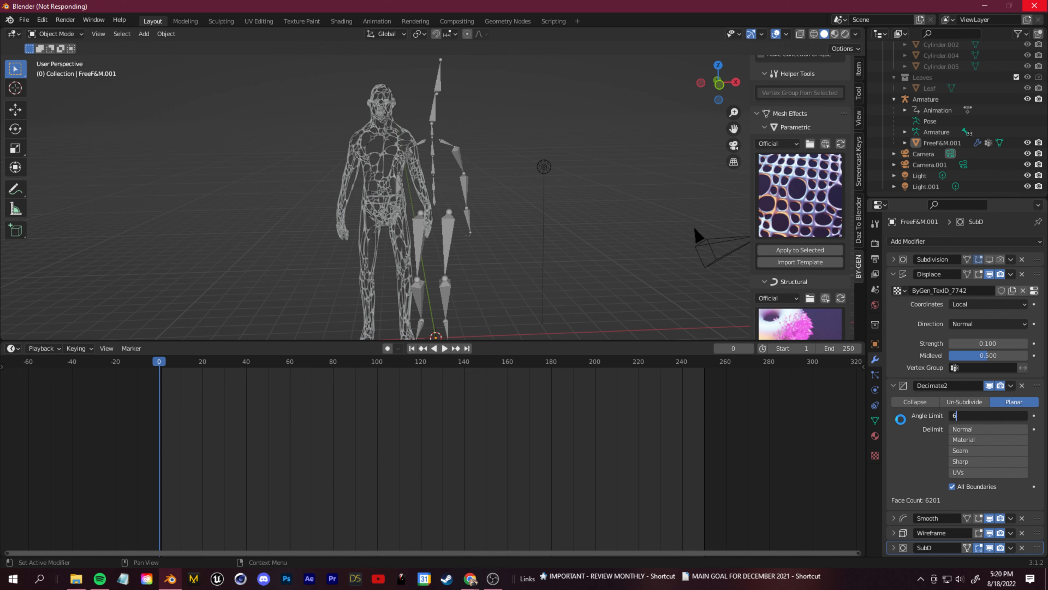
{"action": "left_click", "coordinate": [397, 164]}
{"action": "middle_click_drag", "start_coordinate": [398, 164], "coordinate": [475, 211]}
{"action": "left_click", "coordinate": [504, 182]}
{"action": "scroll", "coordinate": [574, 249], "scroll_direction": "up", "scroll_amount": 4}
{"action": "left_click", "coordinate": [477, 212]}
{"action": "middle_click_drag", "start_coordinate": [642, 236], "coordinate": [503, 216]}
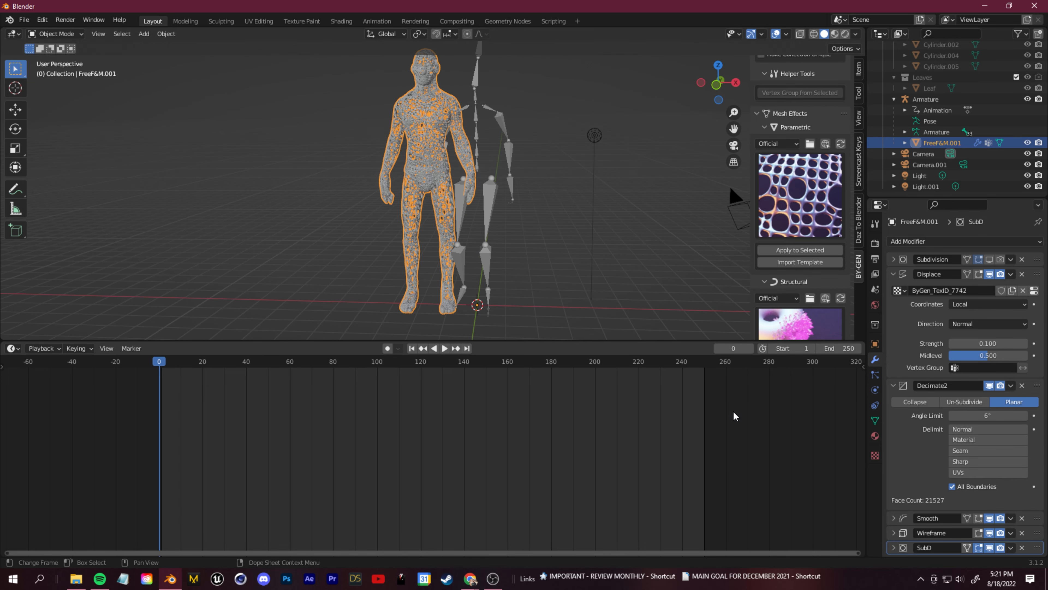
Add an Armature modifier to the FreeF&M.003 figure and assign the neighbouring armature, Armature.001, as its object
{"action": "left_click_drag", "start_coordinate": [852, 132], "coordinate": [866, 309]}
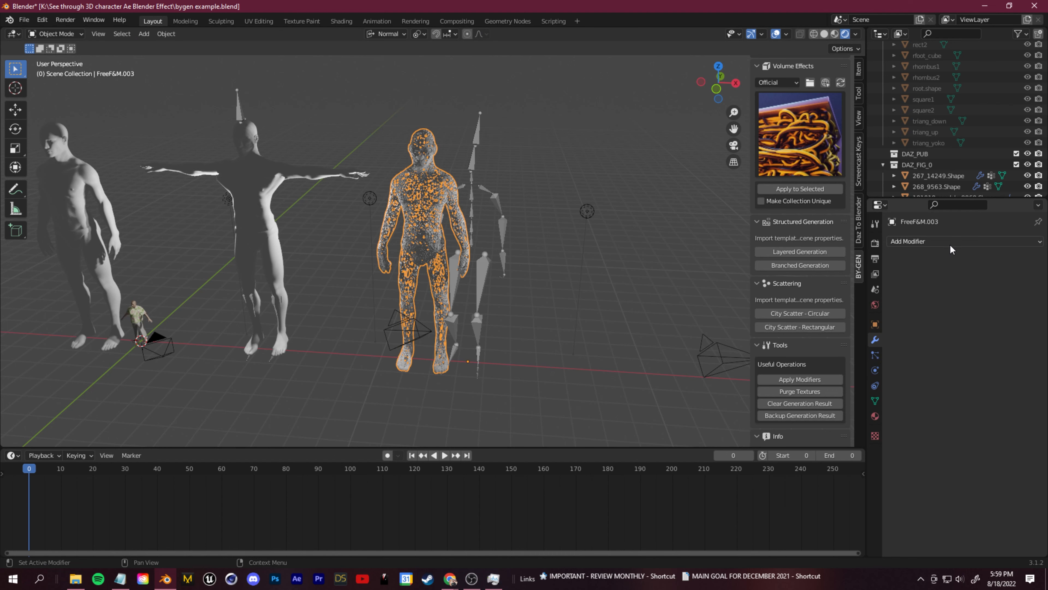
{"action": "left_click", "coordinate": [949, 243]}
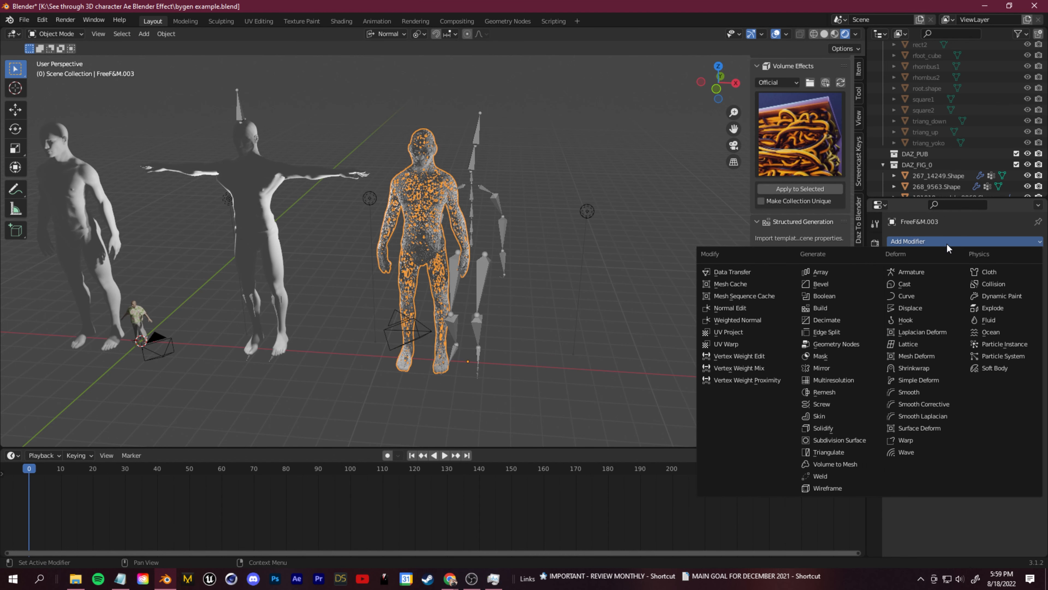
{"action": "left_click", "coordinate": [925, 271]}
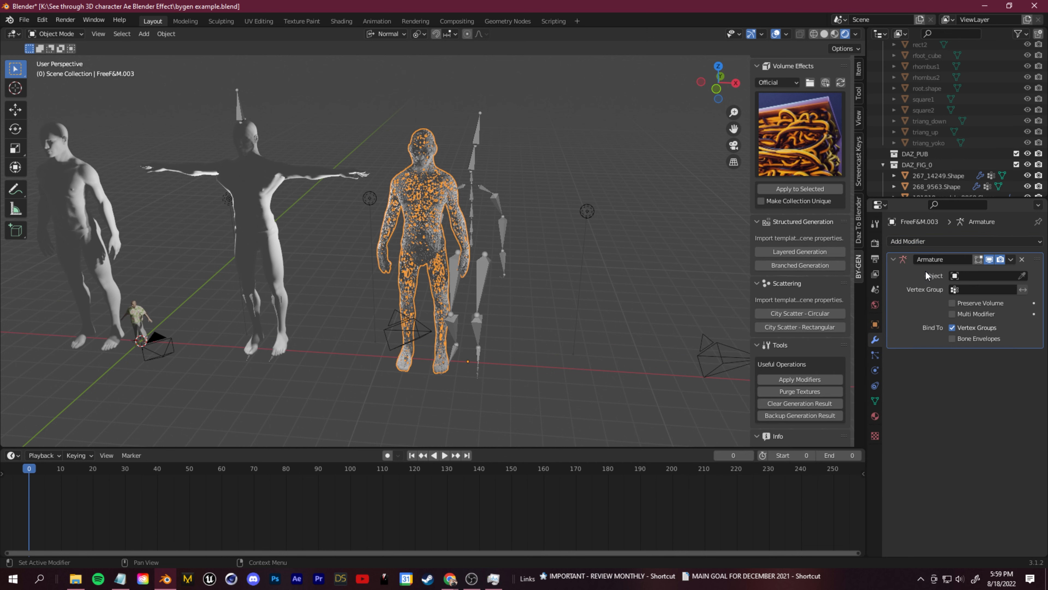
{"action": "left_click", "coordinate": [1023, 276]}
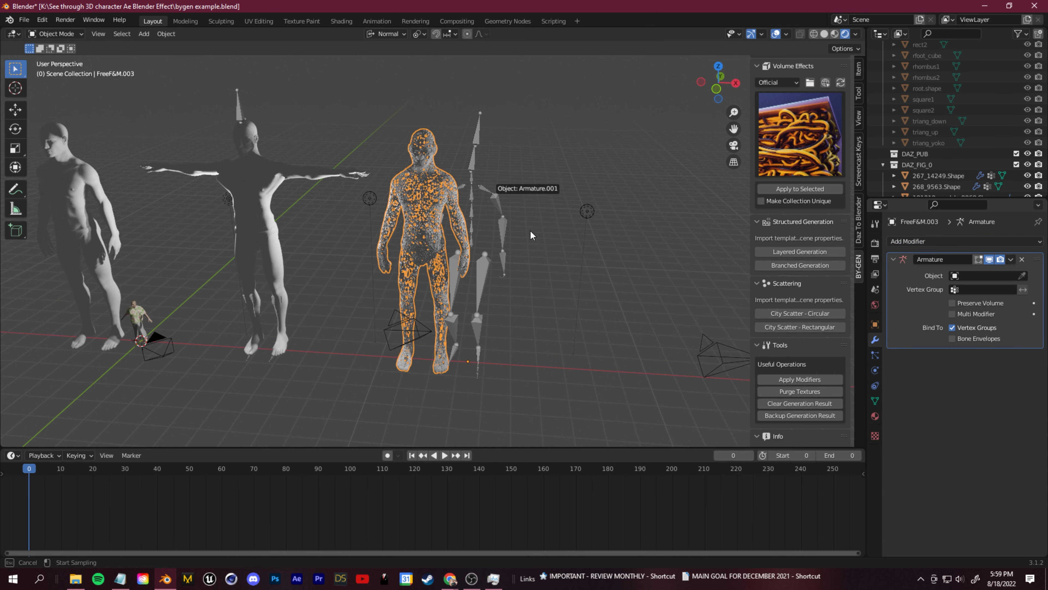
{"action": "left_click", "coordinate": [561, 268]}
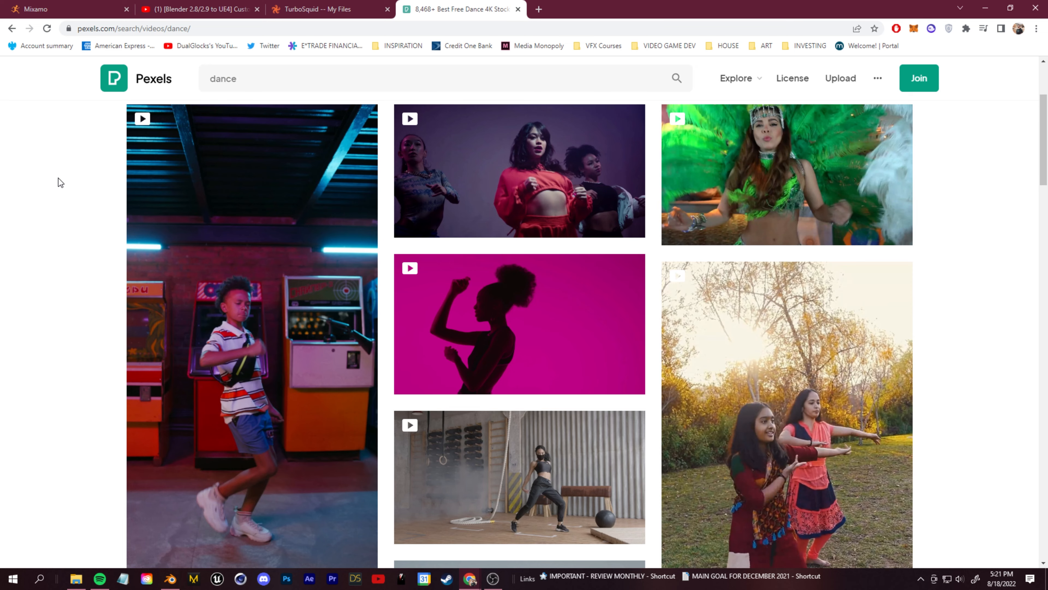
Browse the Pexels dance clips, then switch to After Effects and camera-track the pexels-gabby-k-6980766.mp4 layer
{"action": "scroll", "coordinate": [527, 392], "scroll_direction": "down", "scroll_amount": 2}
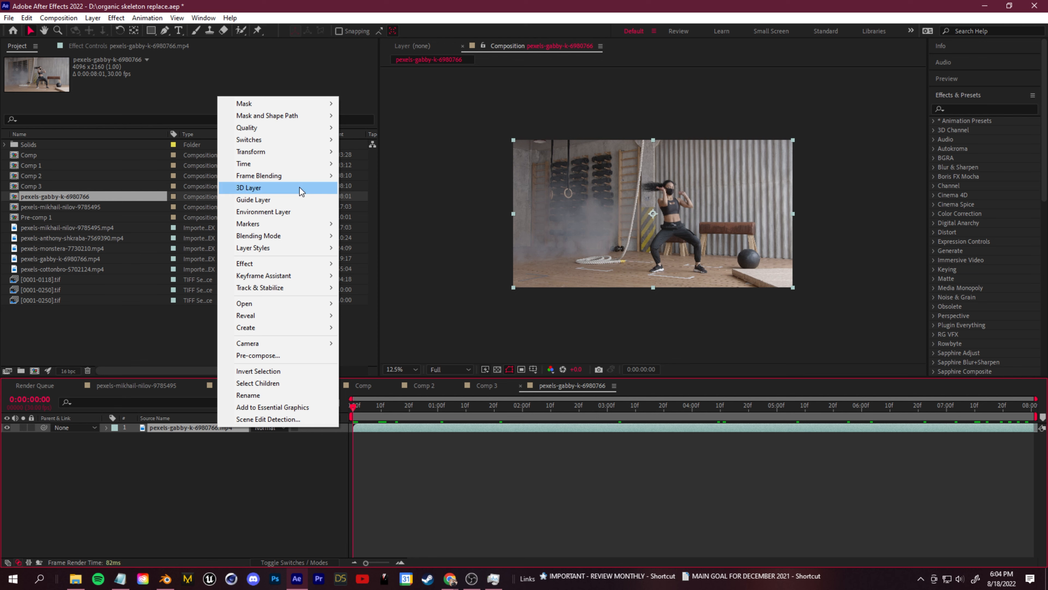
{"action": "mouse_move", "coordinate": [299, 289]}
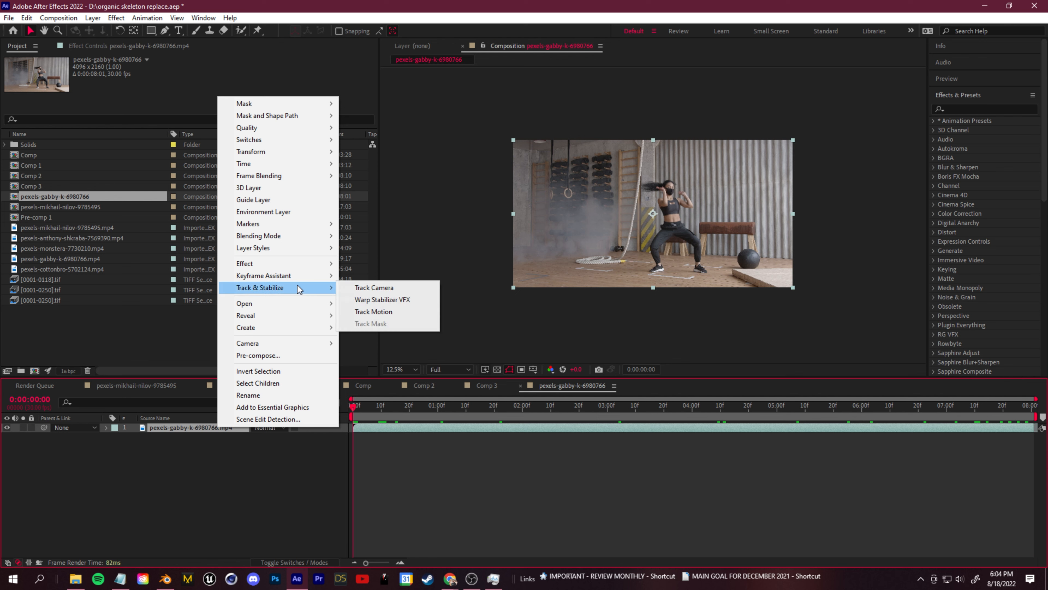
{"action": "left_click", "coordinate": [365, 288]}
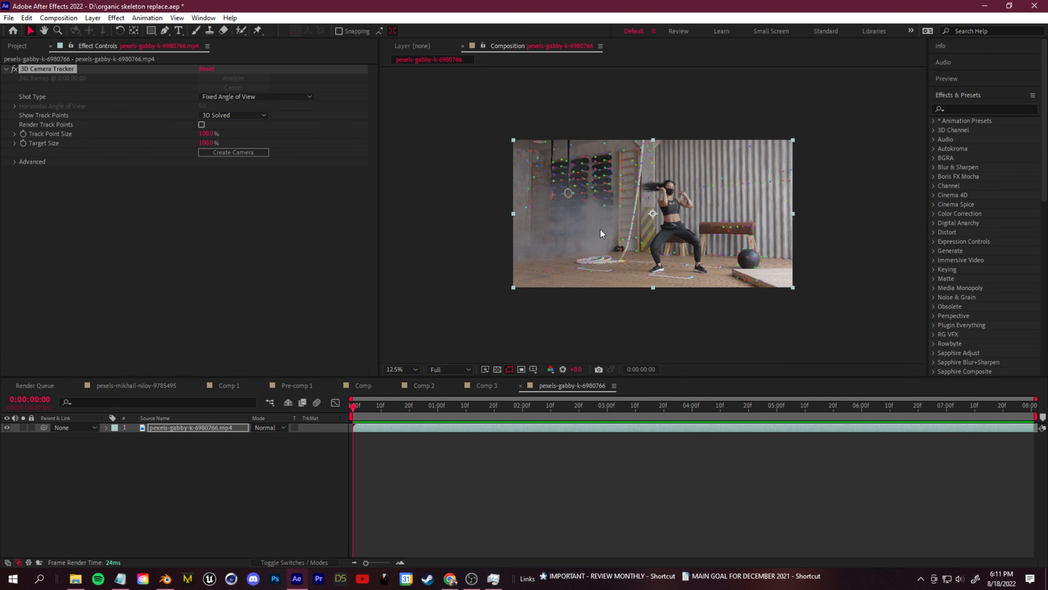
Create a solid and camera from the track points on the floor and adjust the solid's orientation to lie flat there
{"action": "right_click", "coordinate": [572, 268]}
{"action": "left_click", "coordinate": [609, 282]}
{"action": "left_click", "coordinate": [101, 428]}
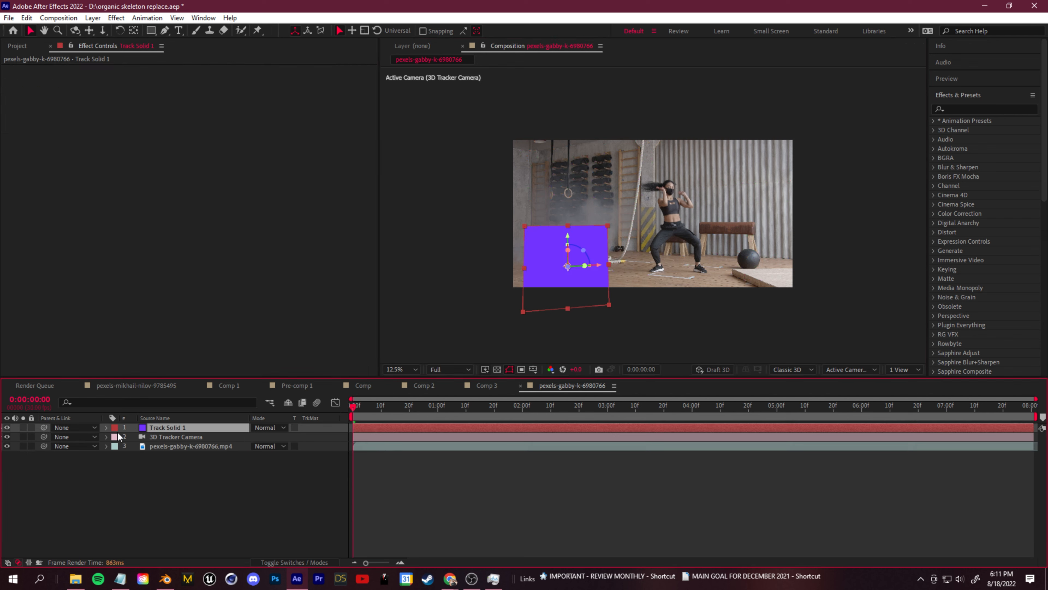
{"action": "left_click", "coordinate": [106, 427]}
{"action": "left_click", "coordinate": [115, 438]}
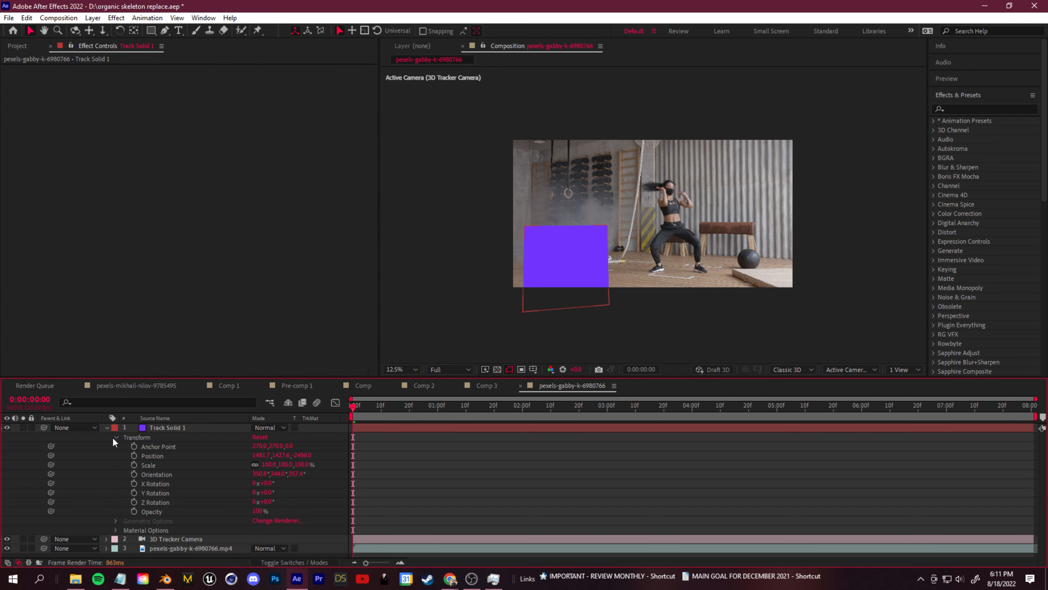
Export the composition data with the JSON export script as camera track.json, using the work area time range
{"action": "left_click", "coordinate": [8, 18]}
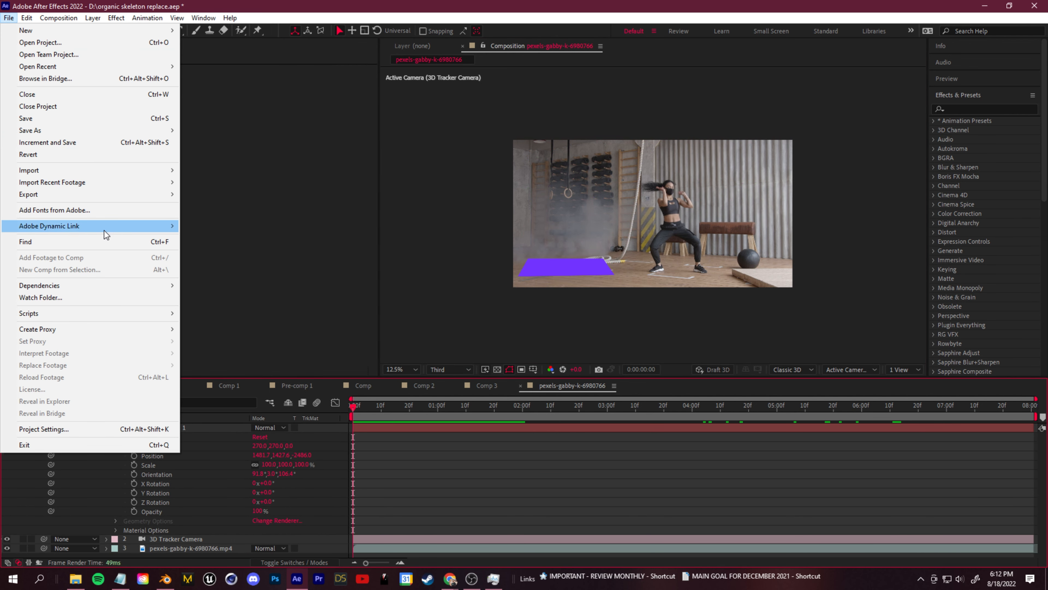
{"action": "mouse_move", "coordinate": [113, 314]}
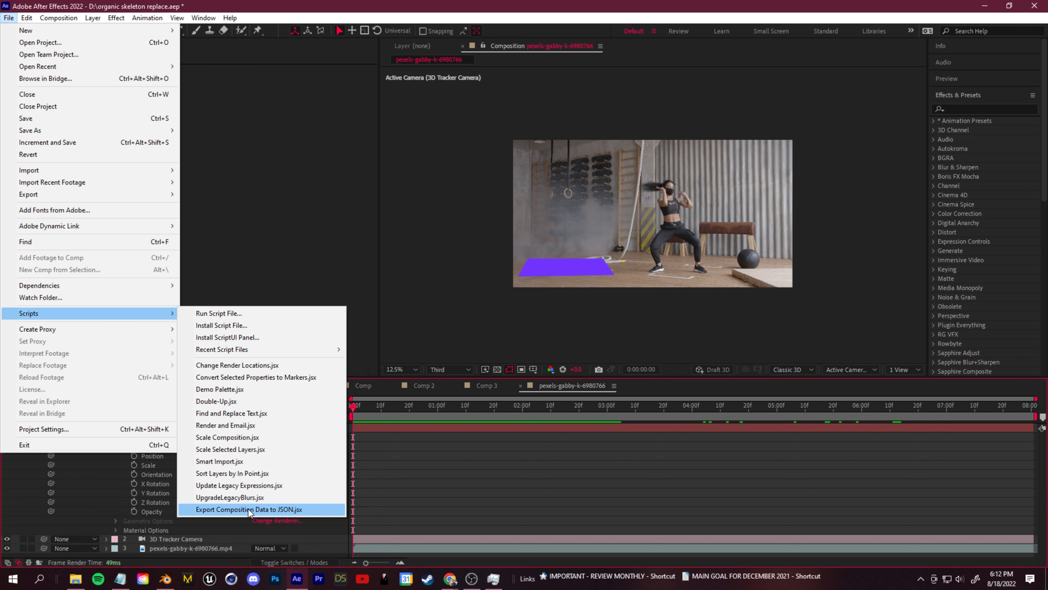
{"action": "left_click", "coordinate": [250, 510]}
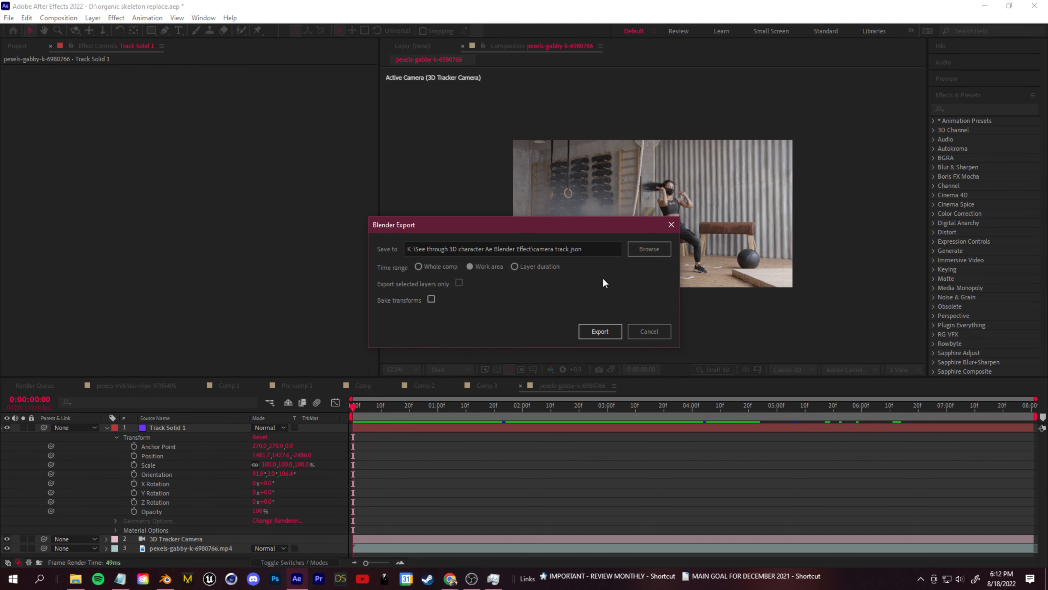
{"action": "left_click", "coordinate": [598, 333]}
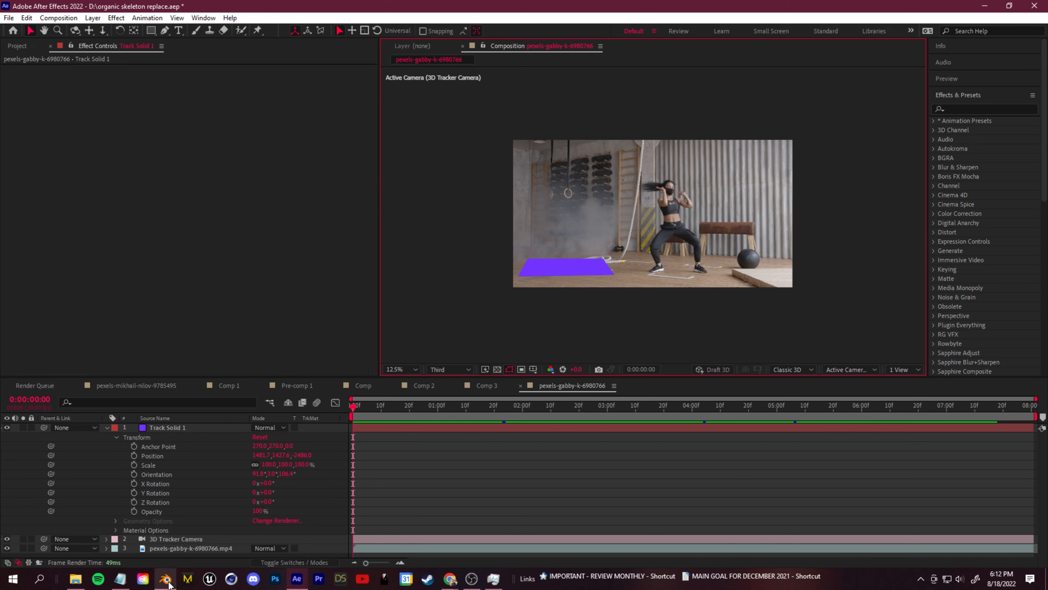
Switch to Blender and import the After Effects composition data from camera track.json
{"action": "left_click", "coordinate": [167, 580]}
{"action": "left_click", "coordinate": [24, 19]}
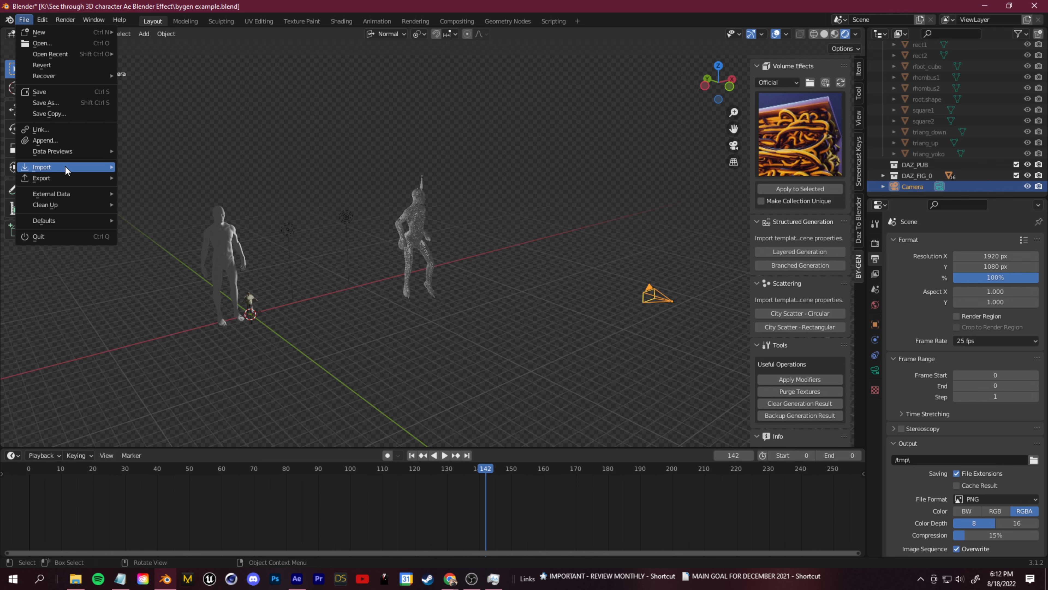
{"action": "mouse_move", "coordinate": [66, 167]}
{"action": "left_click", "coordinate": [186, 309]}
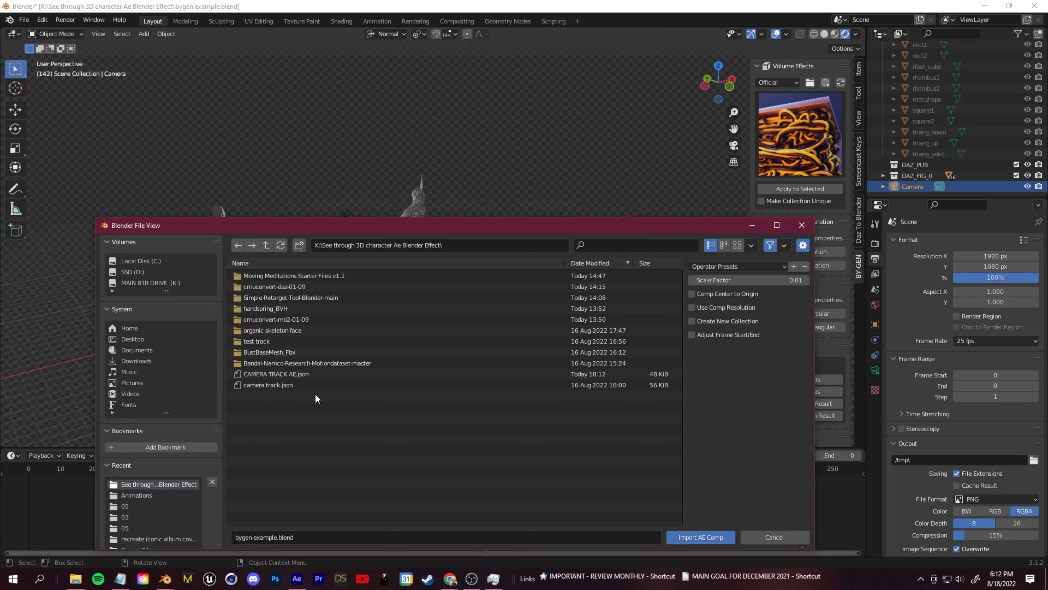
{"action": "double_click", "coordinate": [313, 386]}
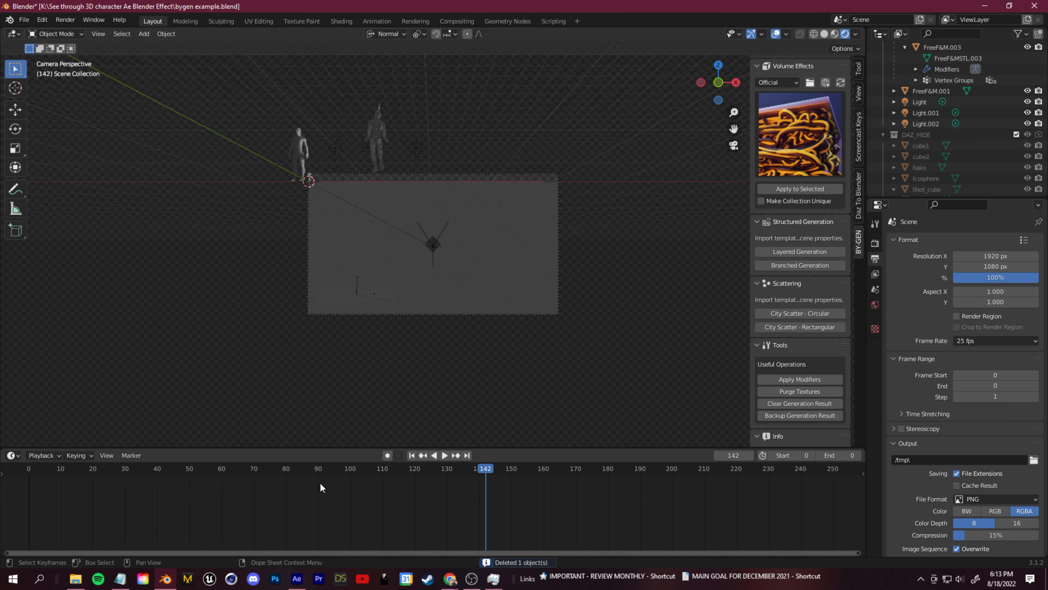